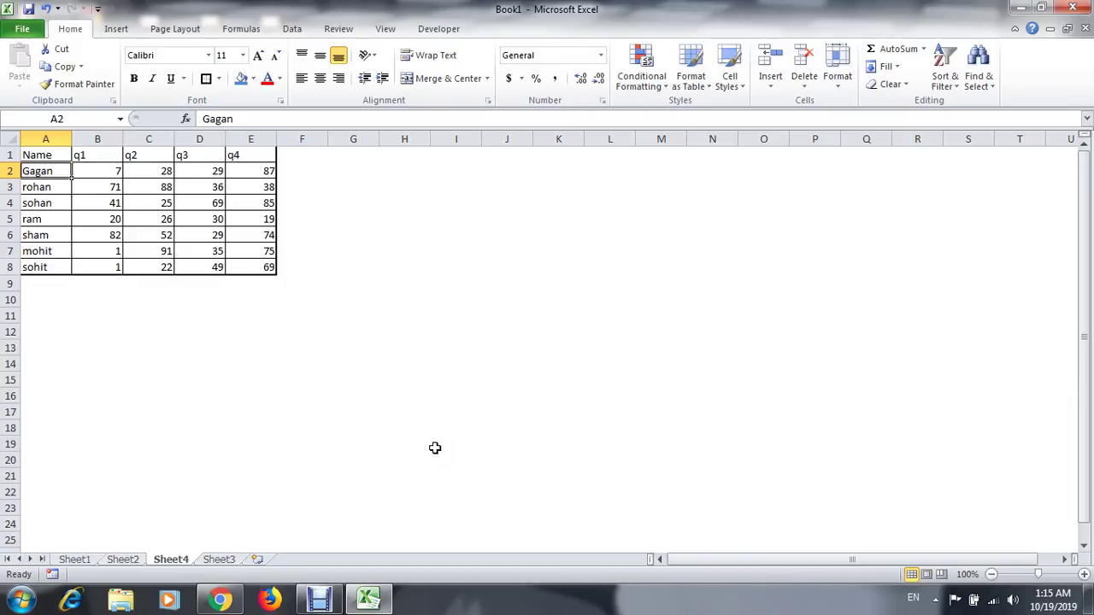
key(Up)
key(ctrl+shift+Down)
key(Right)
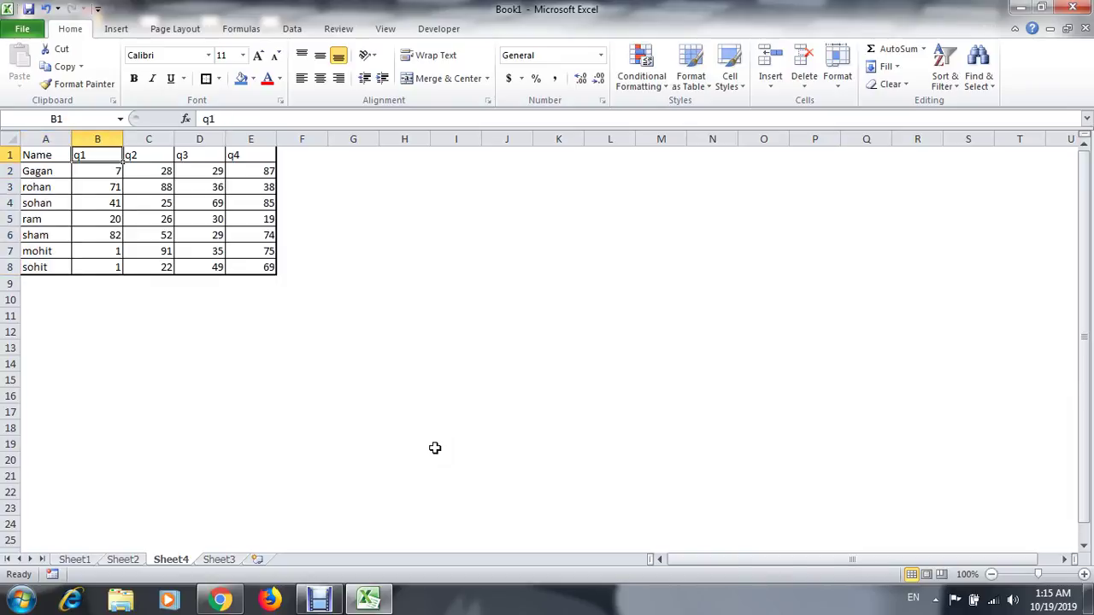
key(ctrl+shift+Down)
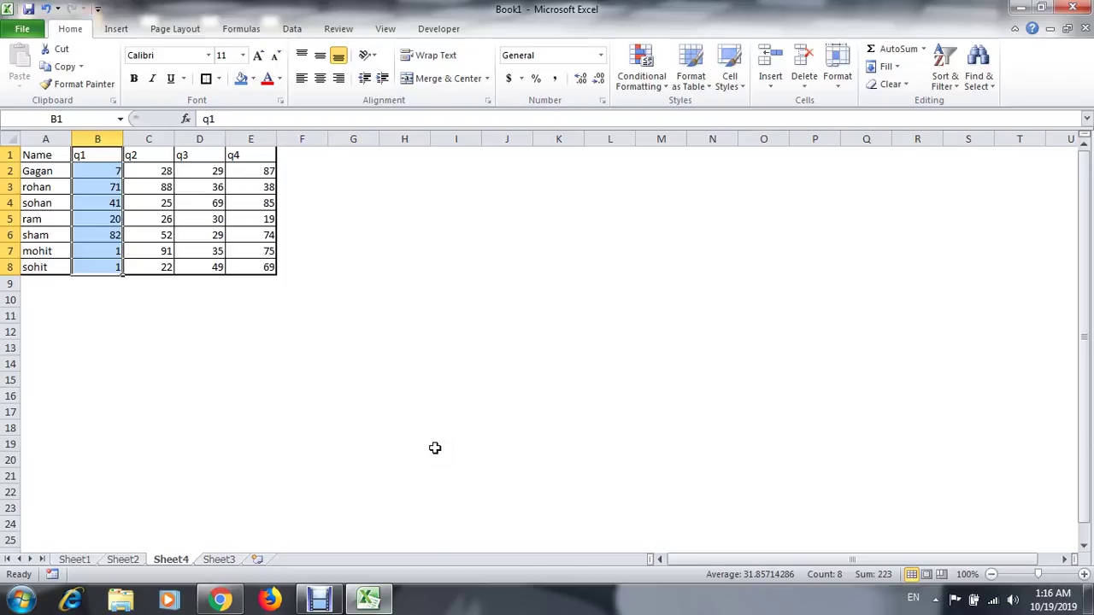
key(Down)
key(Up)
key(Left)
key(Right)
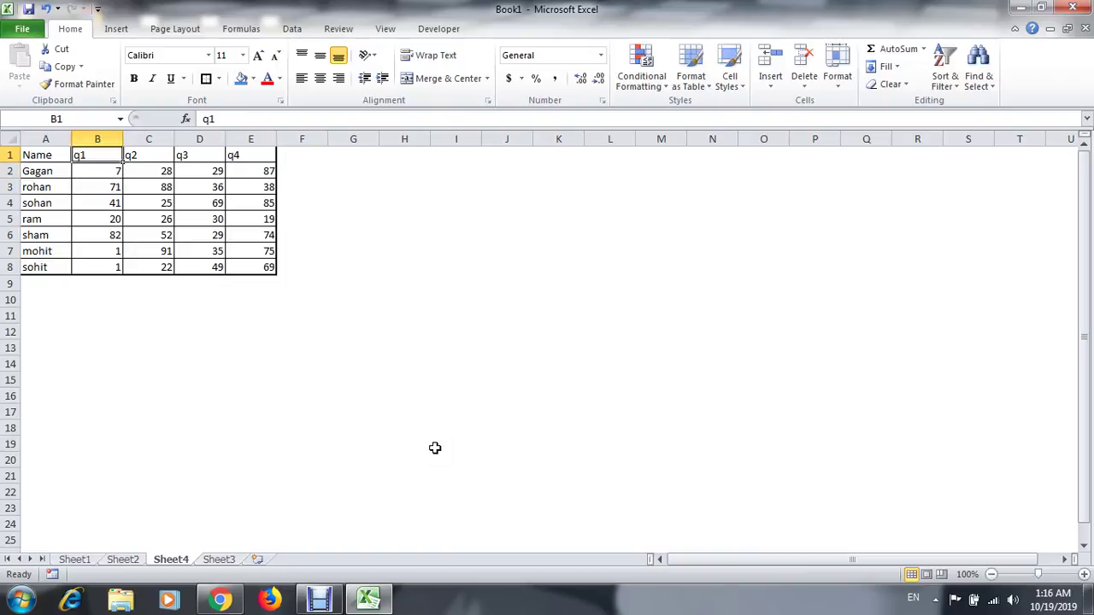
key(Down)
key(Down)
key(Down)
key(Up)
key(Up)
key(Up)
key(Down)
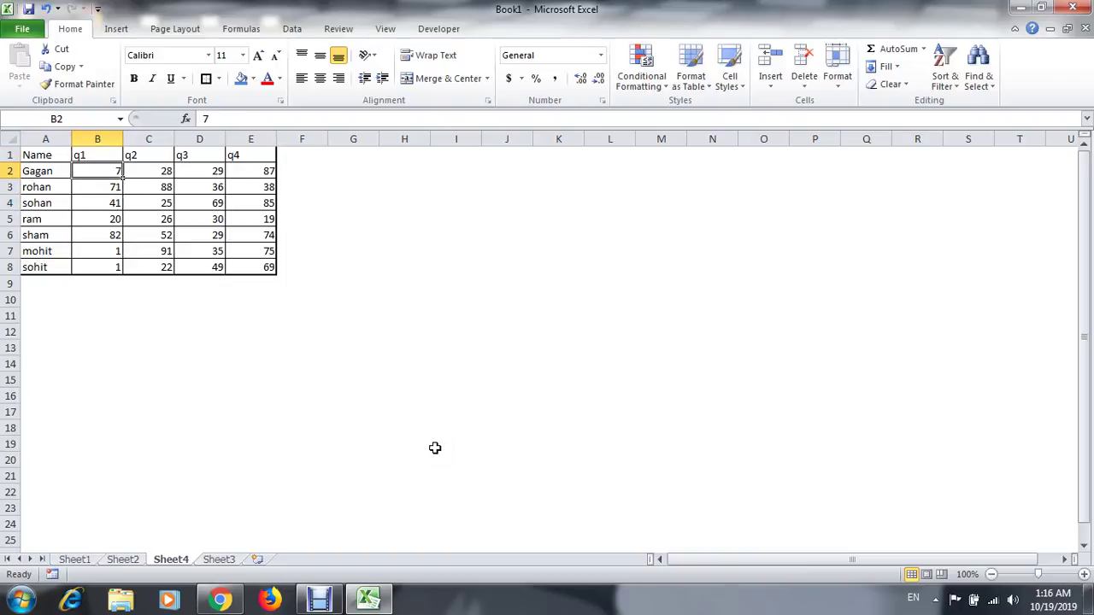
key(Down)
key(Down)
key(Down)
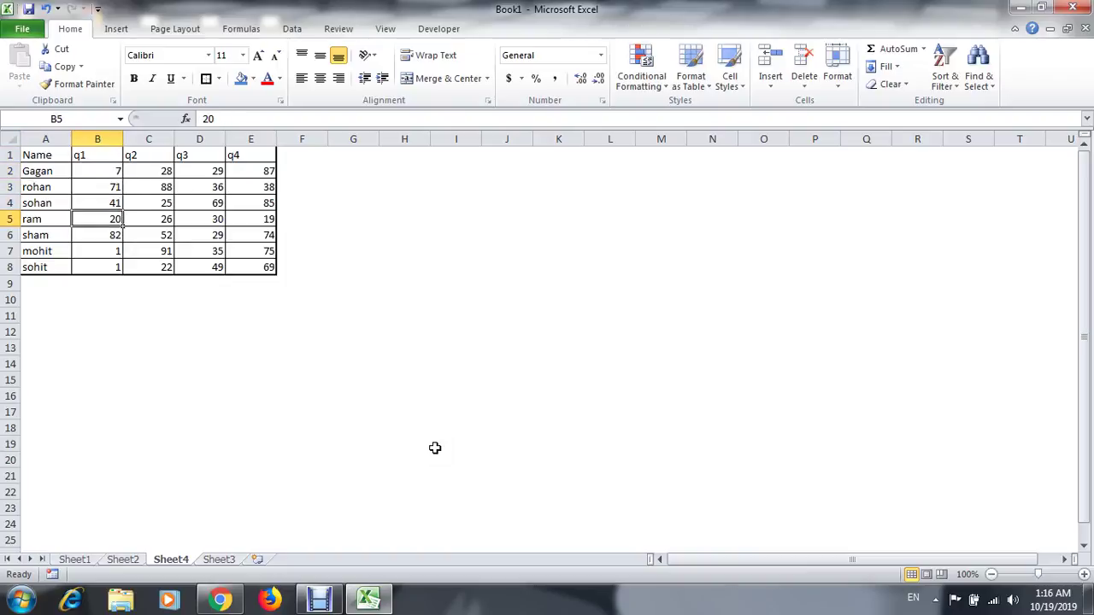
key(Down)
key(Up)
key(Right)
key(ctrl+Up)
key(ctrl+Left)
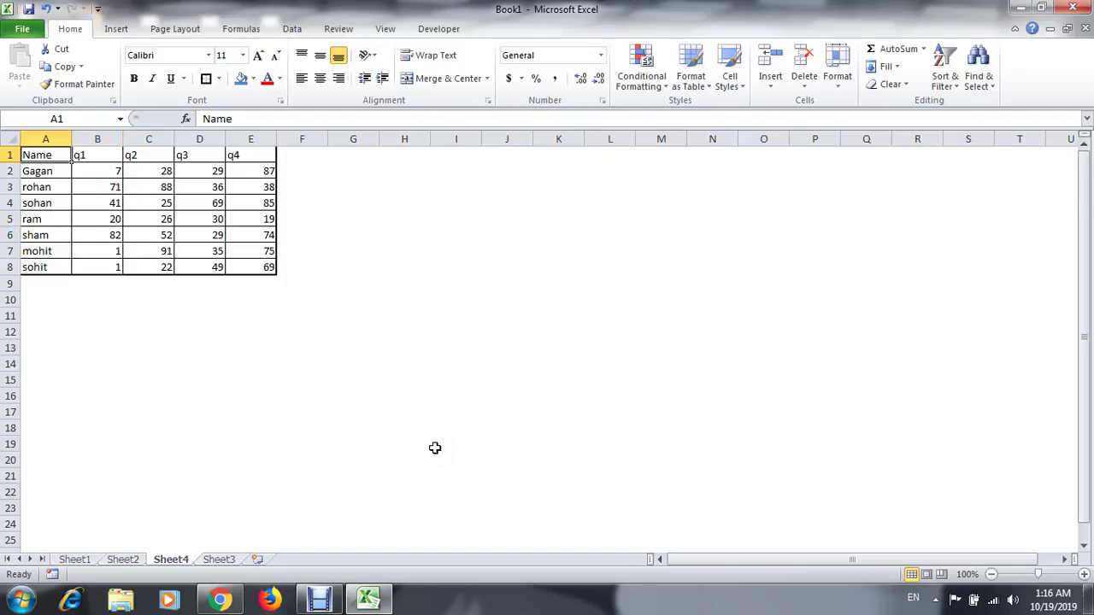
key(Right)
key(Down)
key(ctrl+Home)
key(Right)
key(ctrl+shift+Down)
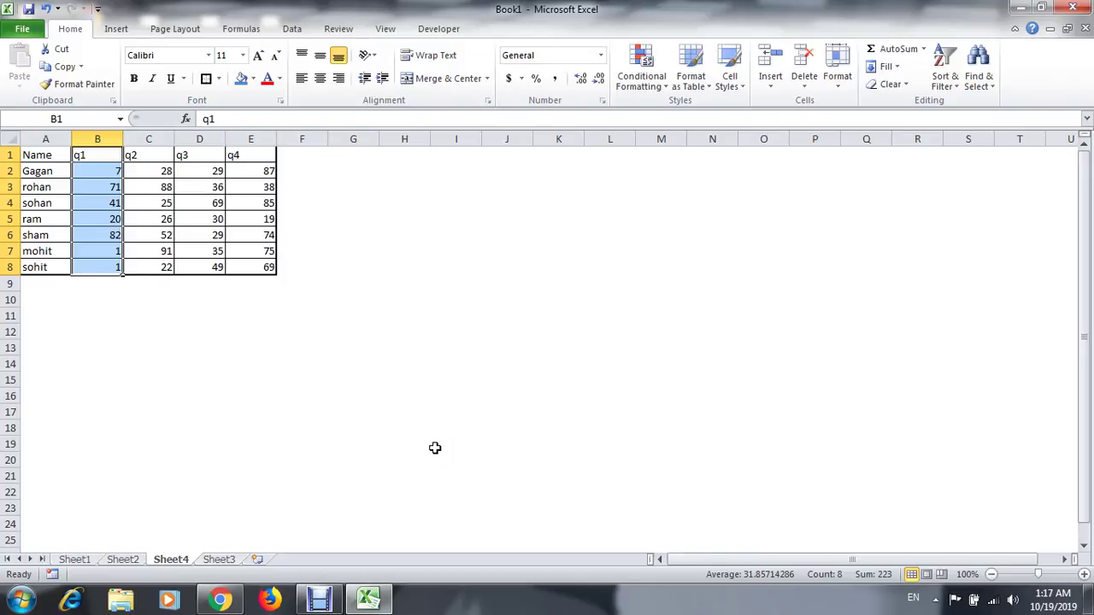
key(Down)
key(Down)
key(Up)
key(Up)
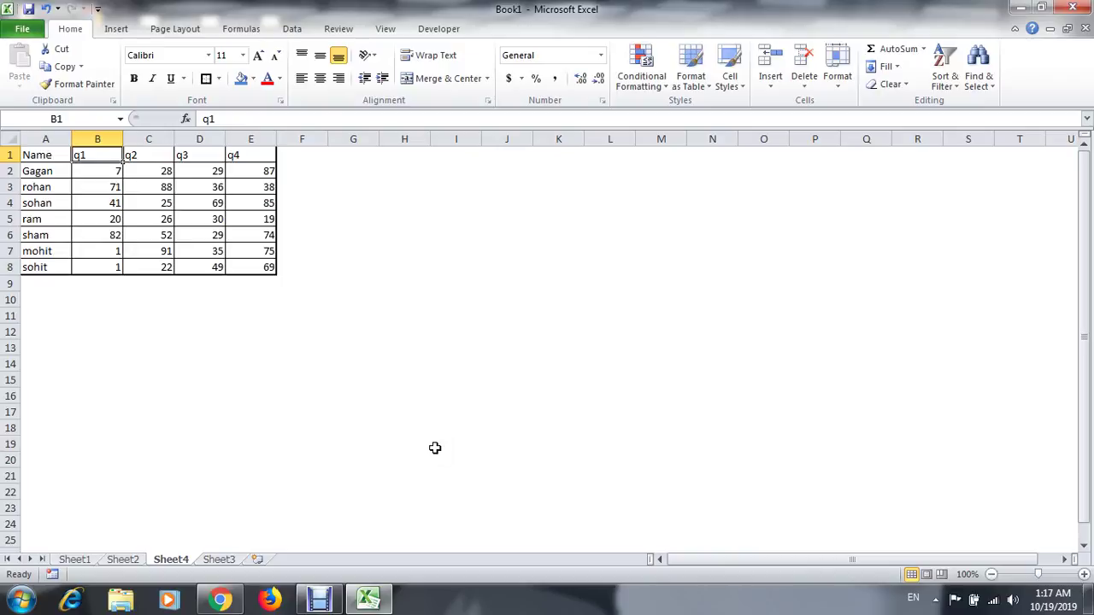
key(Down)
key(Up)
key(Right)
key(Left)
key(Left)
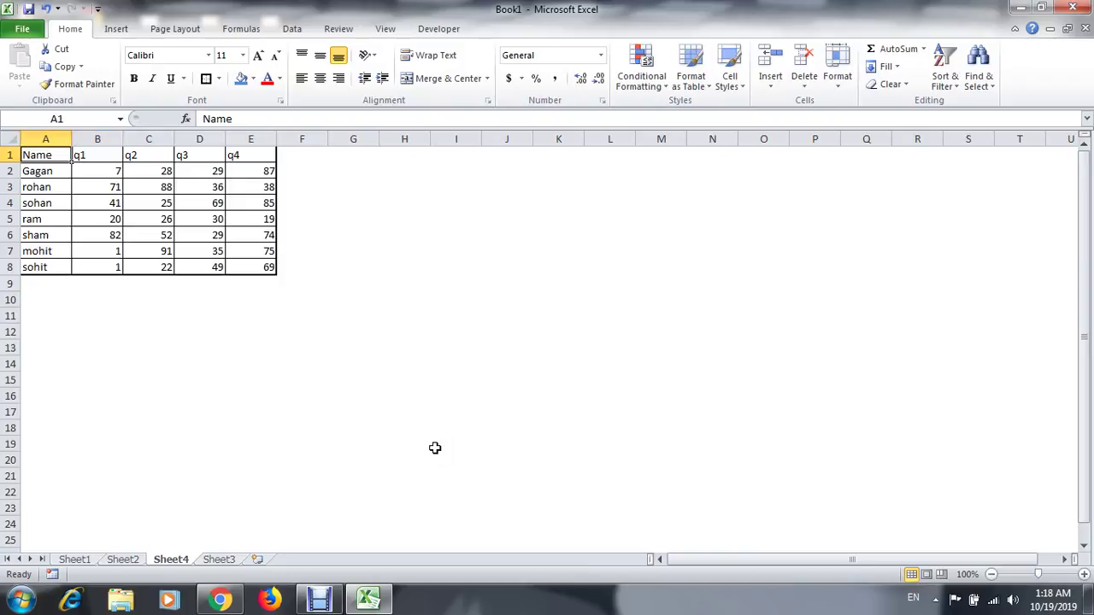
key(ctrl+a)
key(Down)
key(Up)
key(ctrl+a)
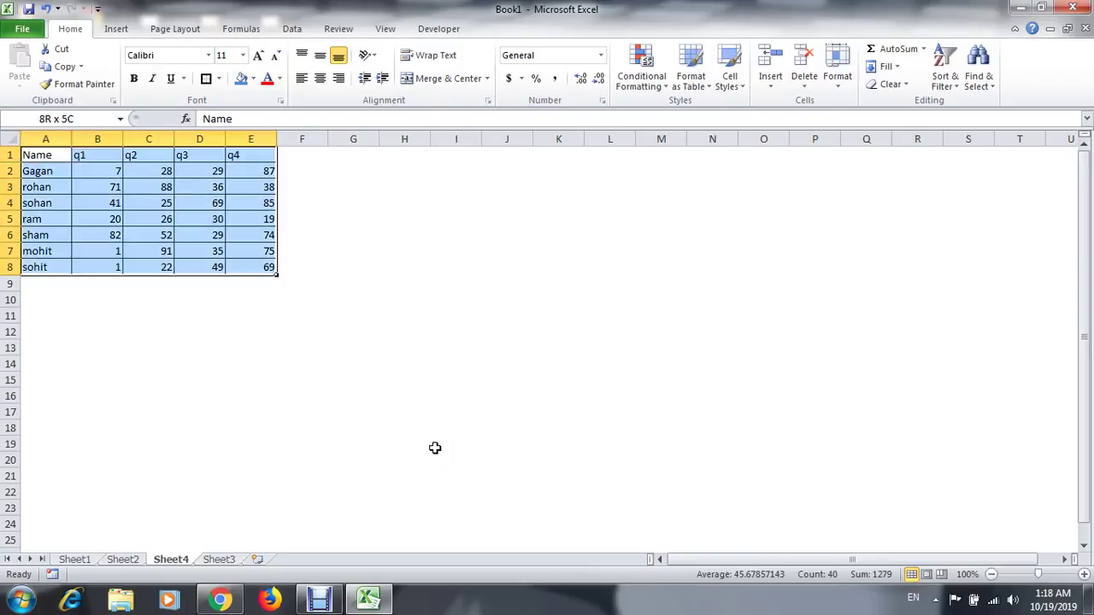
key(Down)
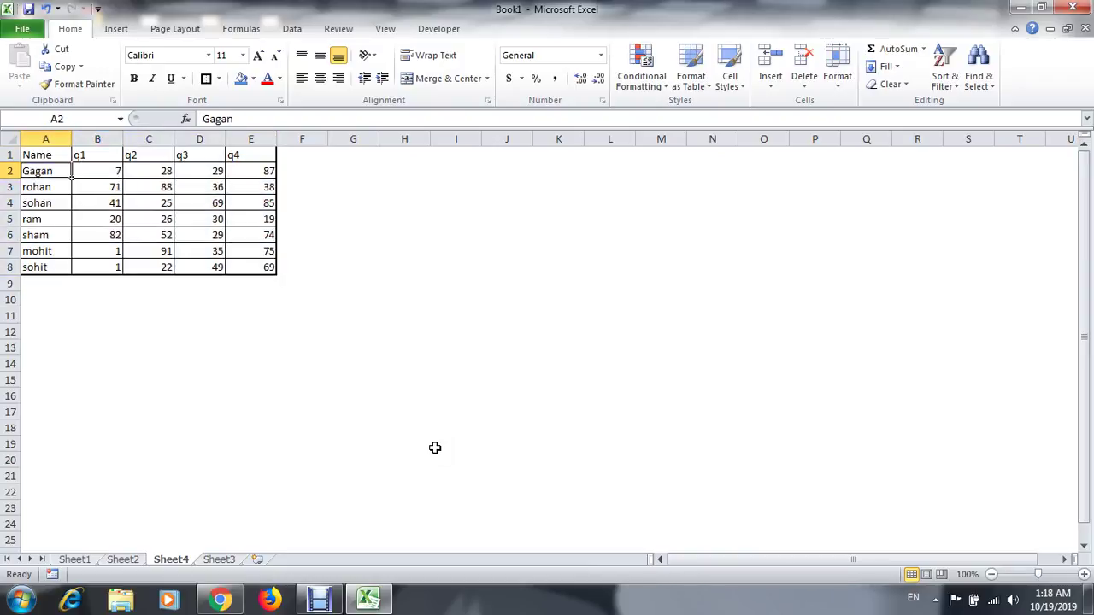
Preview a Greater Than highlight rule on cells B1:E8 with the threshold set to 50.
key(Up)
key(Right)
key(ctrl+shift+End)
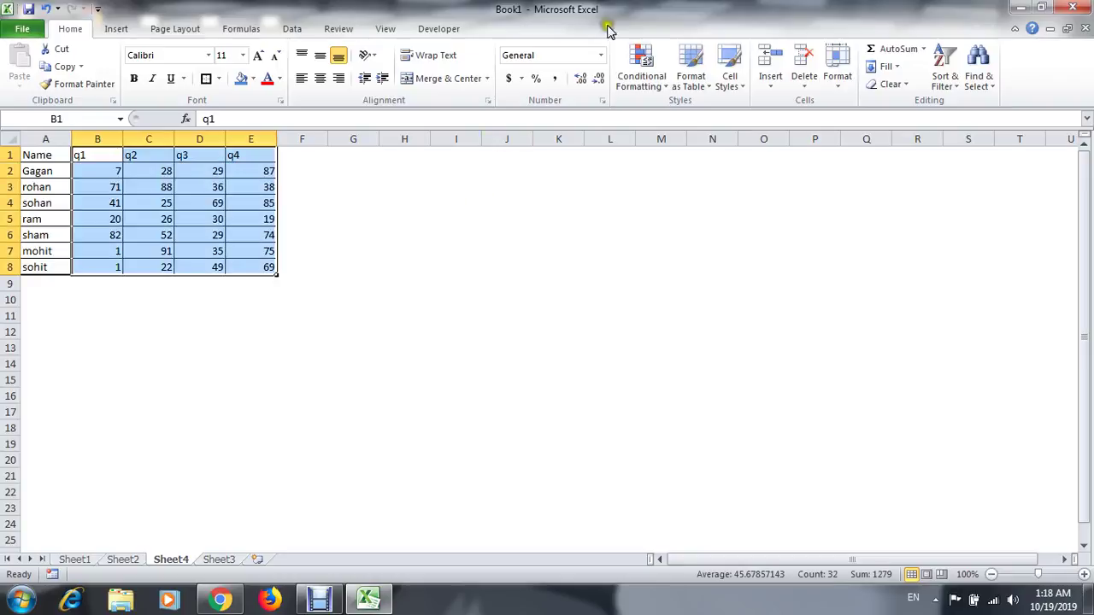
click(661, 85)
mouse_move(668, 114)
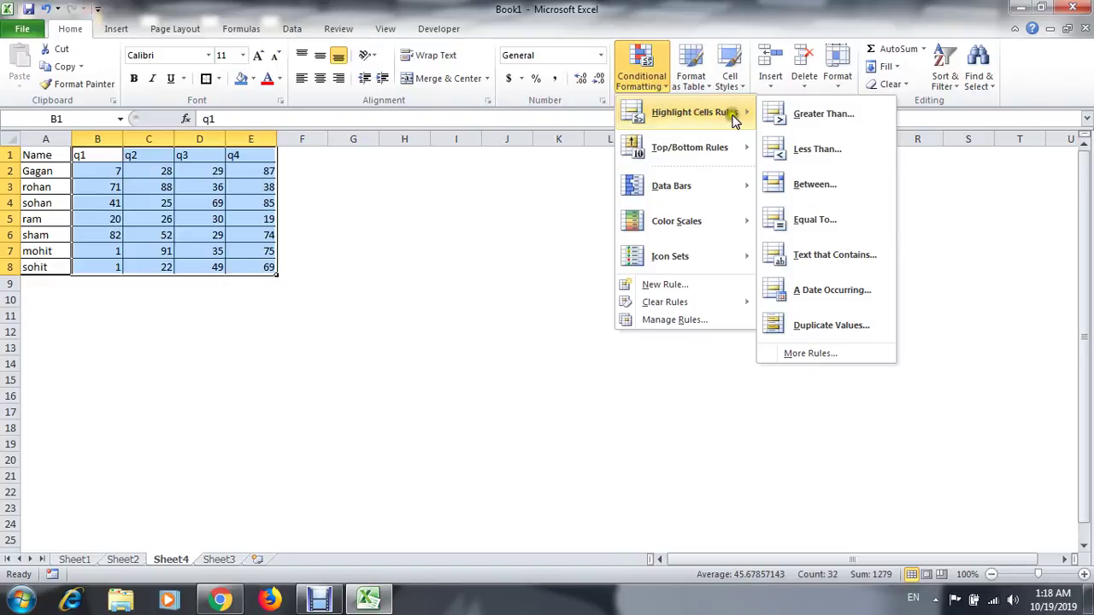
click(824, 115)
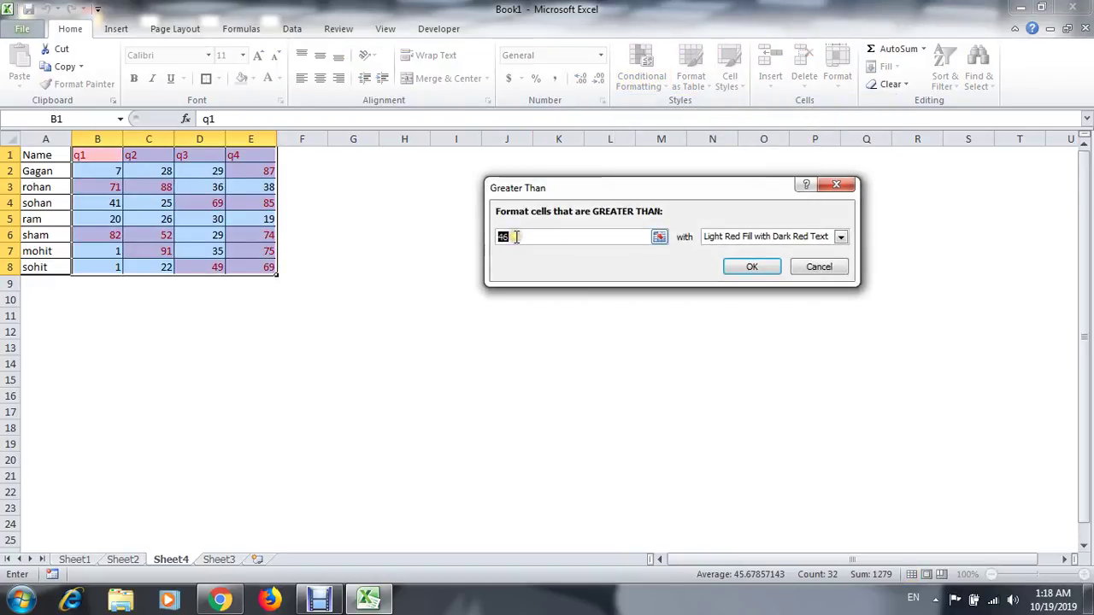
key(BackSpace)
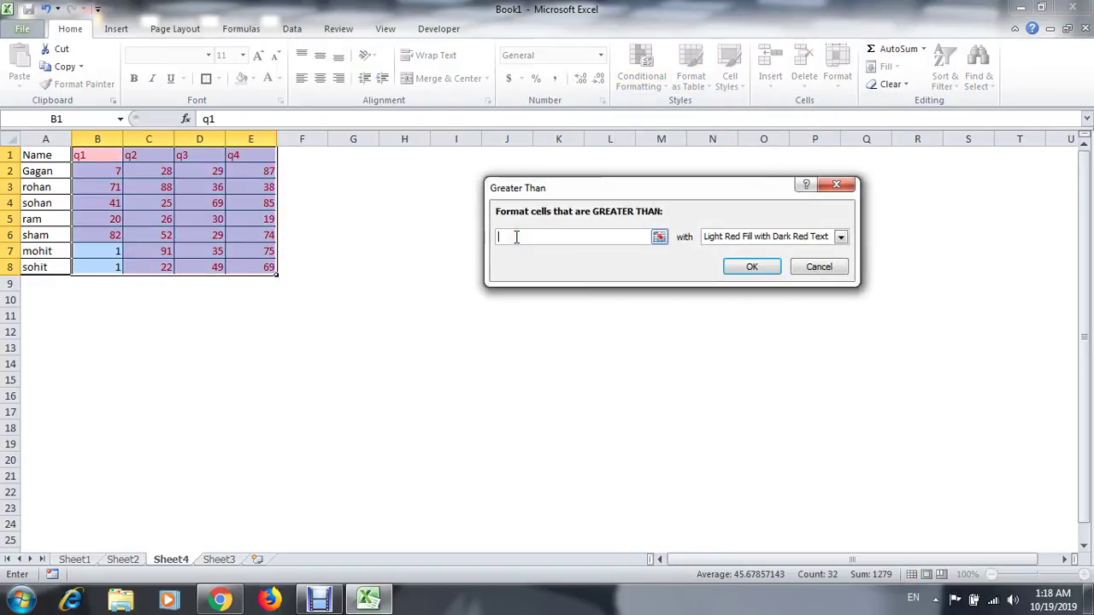
text(50)
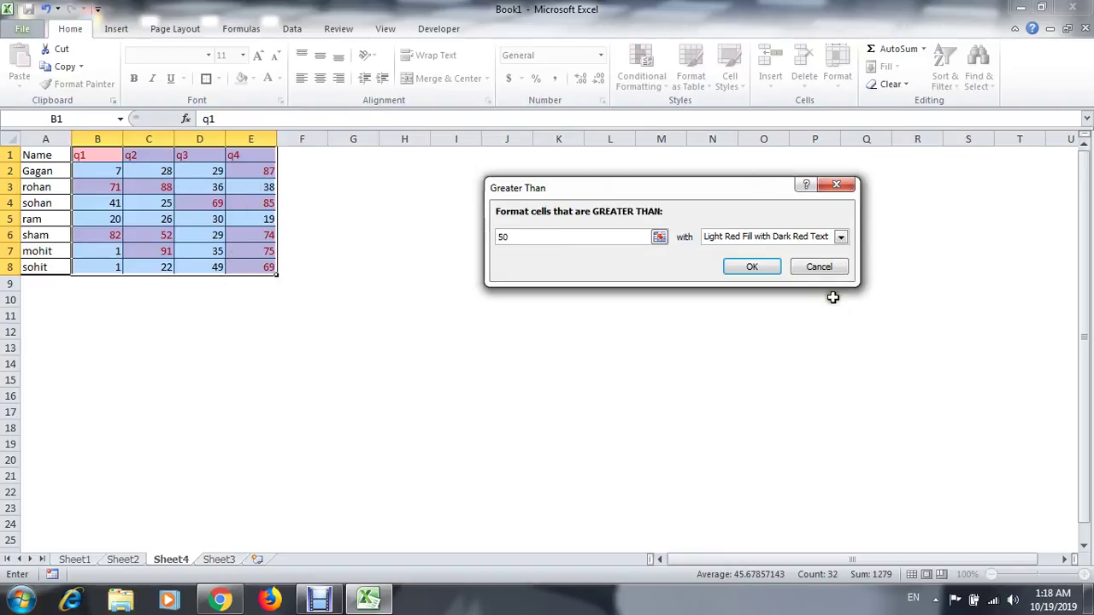
View the custom fill options for the Greater Than rule and discard the rule.
click(841, 237)
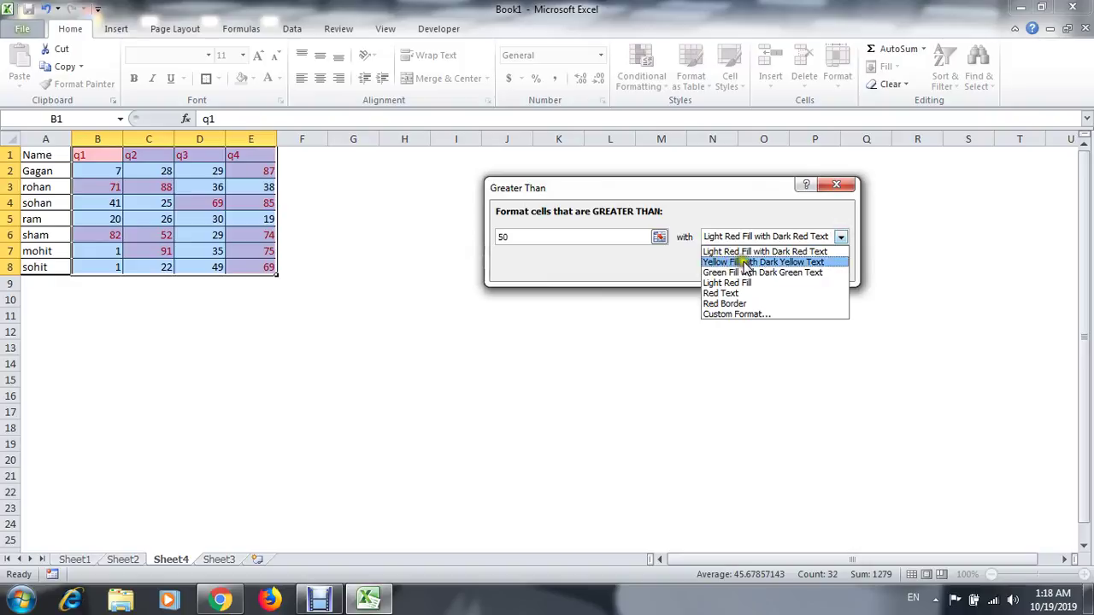
click(752, 315)
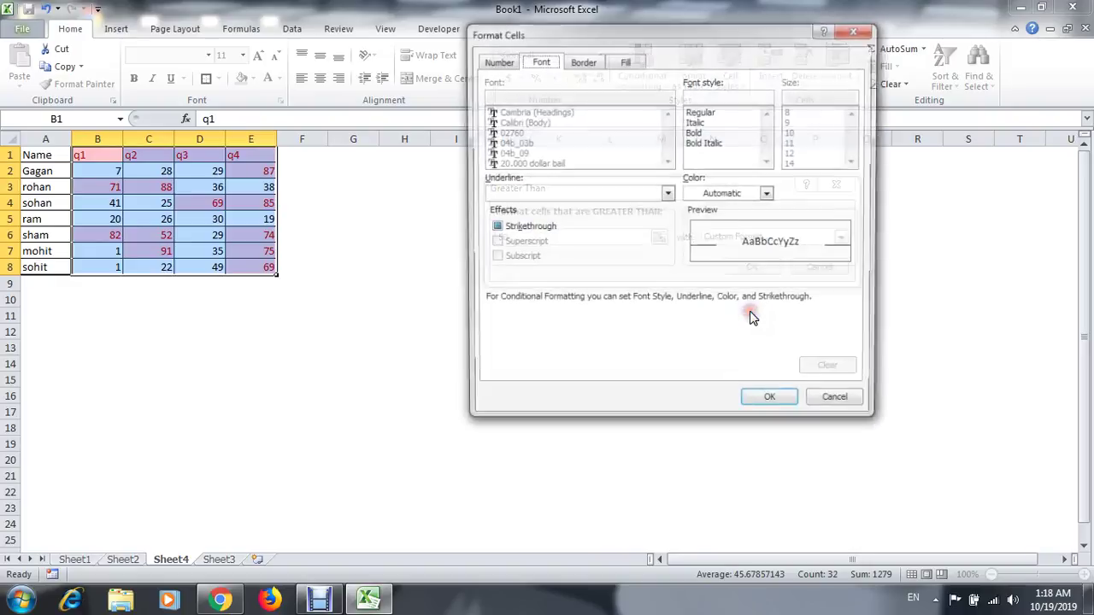
click(625, 62)
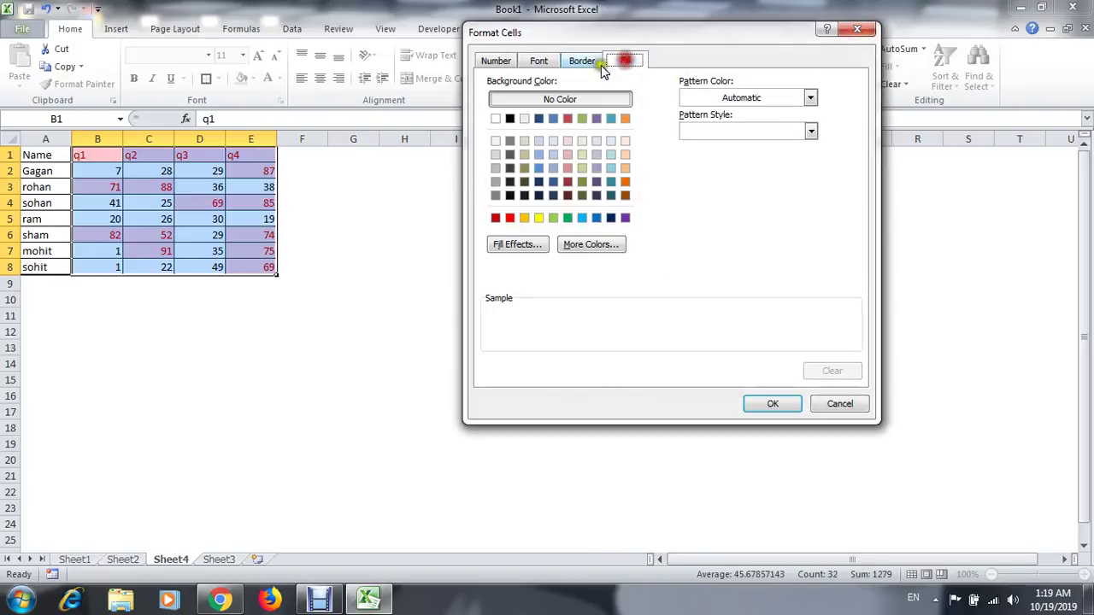
click(857, 30)
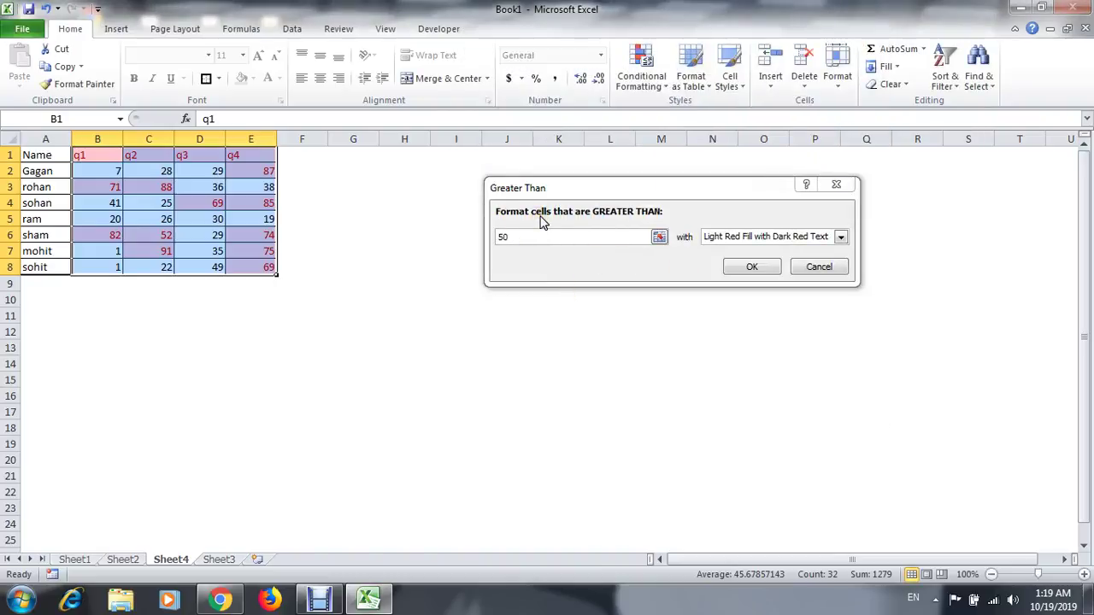
click(836, 185)
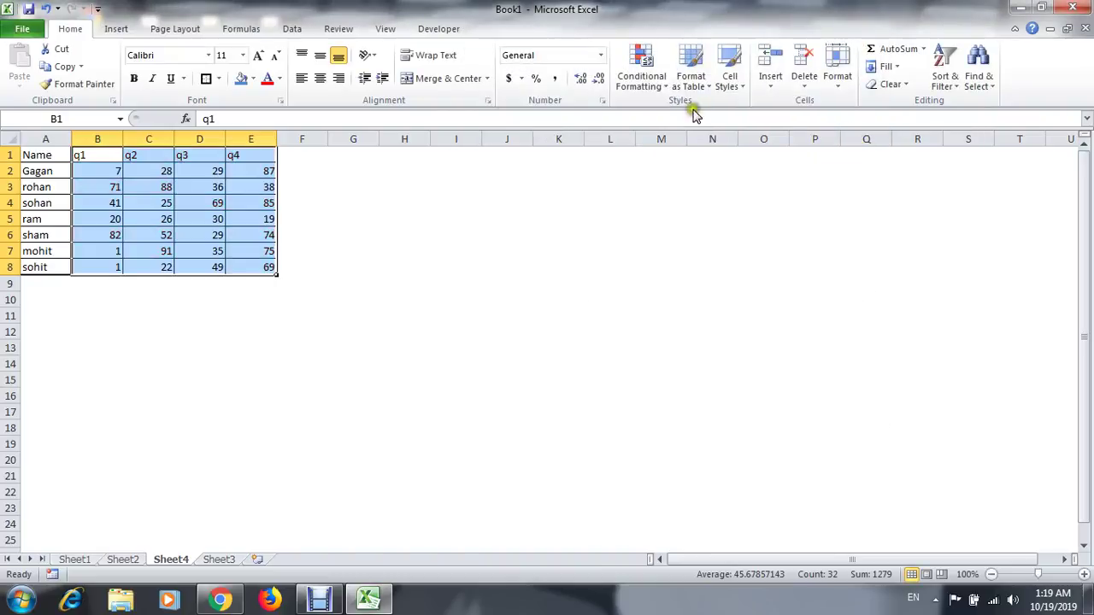
Highlight the values between 24 and 69 in B1:E8 with light red fill and dark red text.
click(651, 89)
mouse_move(662, 115)
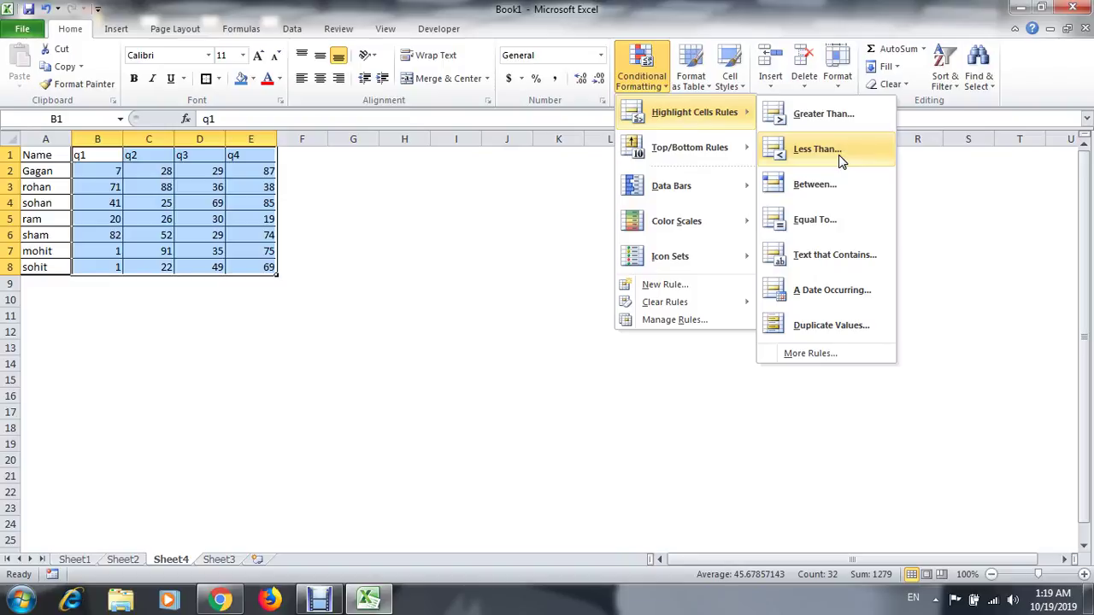
key(Escape)
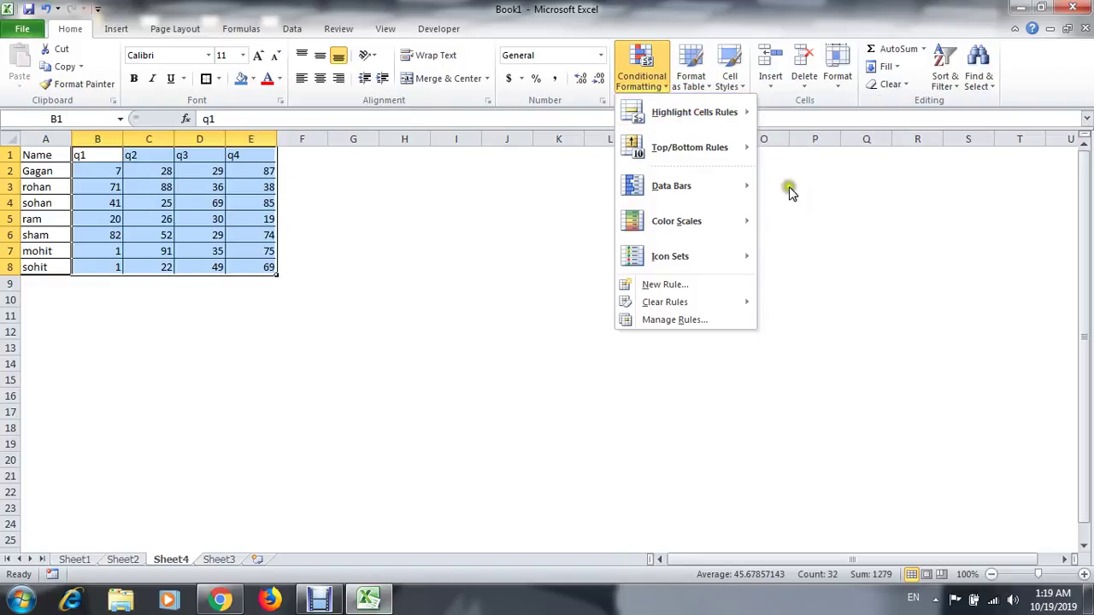
mouse_move(705, 104)
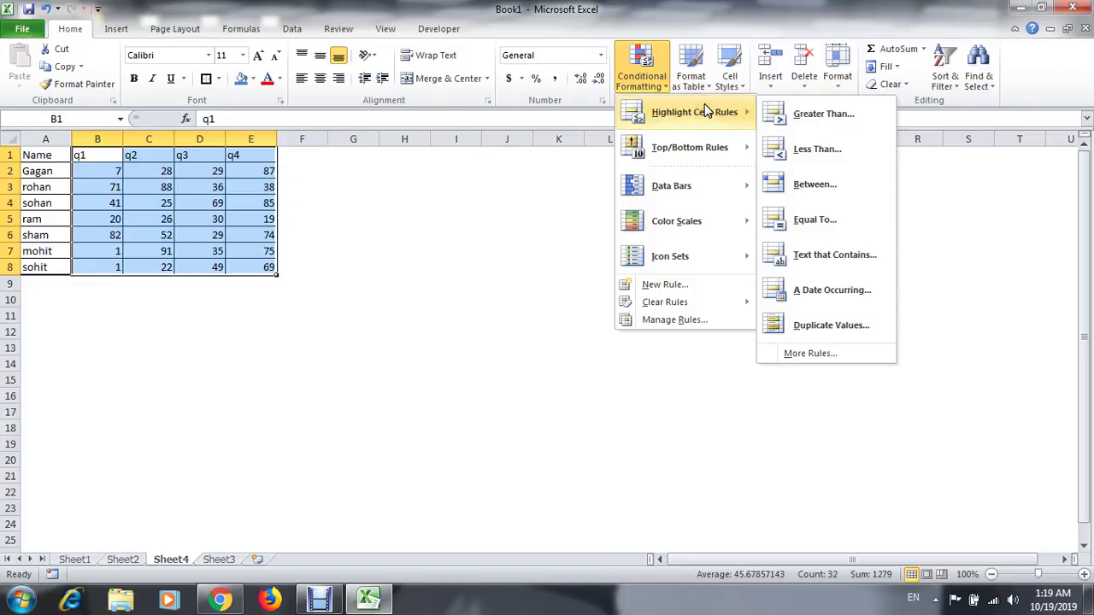
click(852, 186)
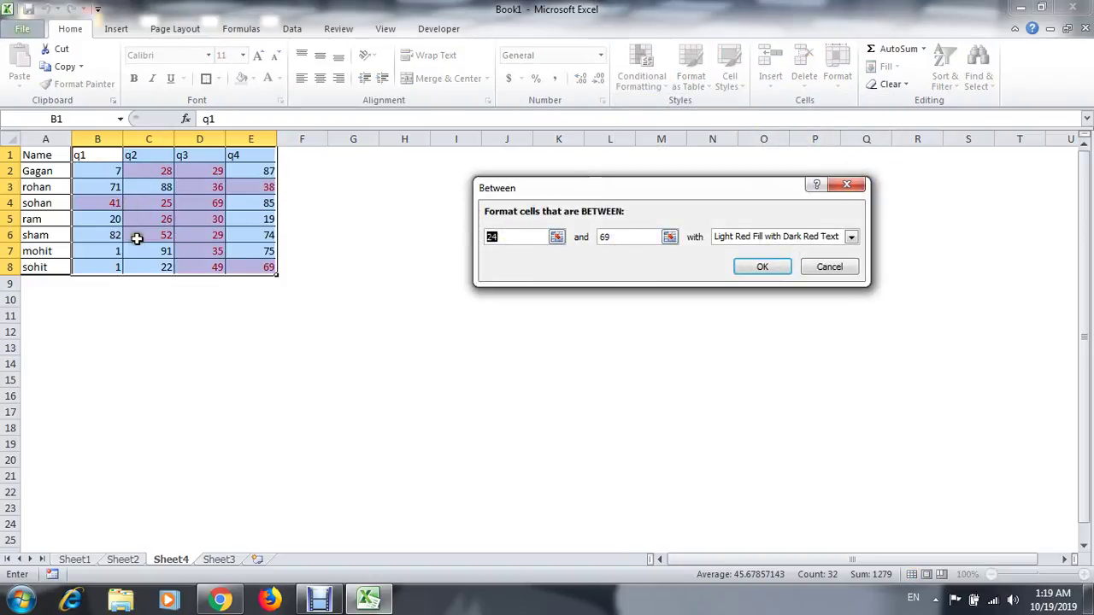
click(760, 269)
key(Right)
key(Right)
key(Down)
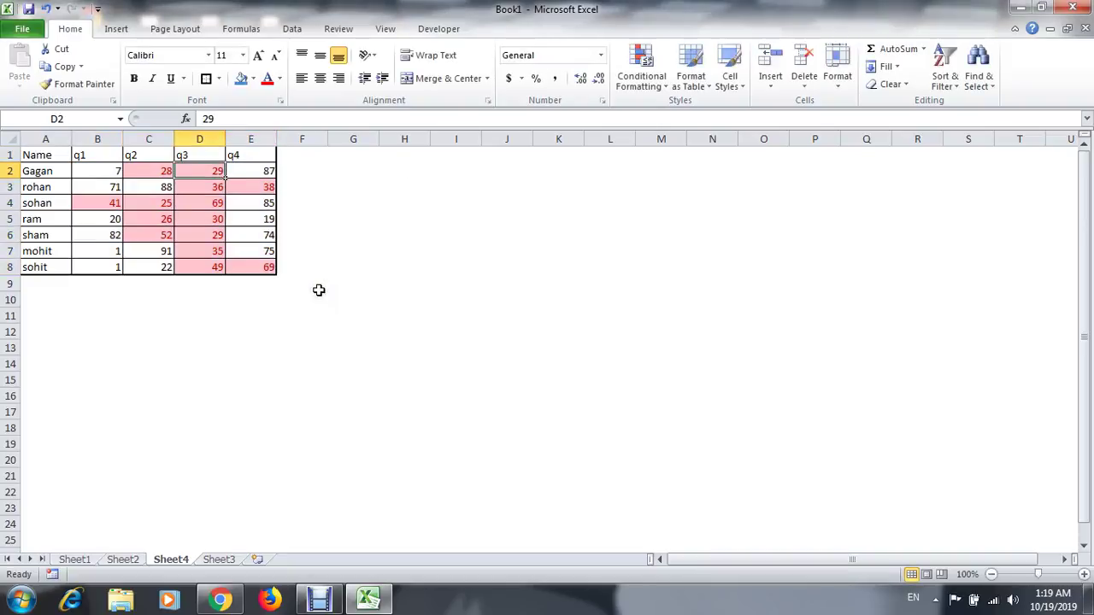
Try an Equal To highlight rule on cells B1:E8 with the value 34, and cancel it.
key(Up)
key(Left)
key(Left)
key(shift+Right)
key(shift+Right)
key(shift+Right)
key(ctrl+shift+Down)
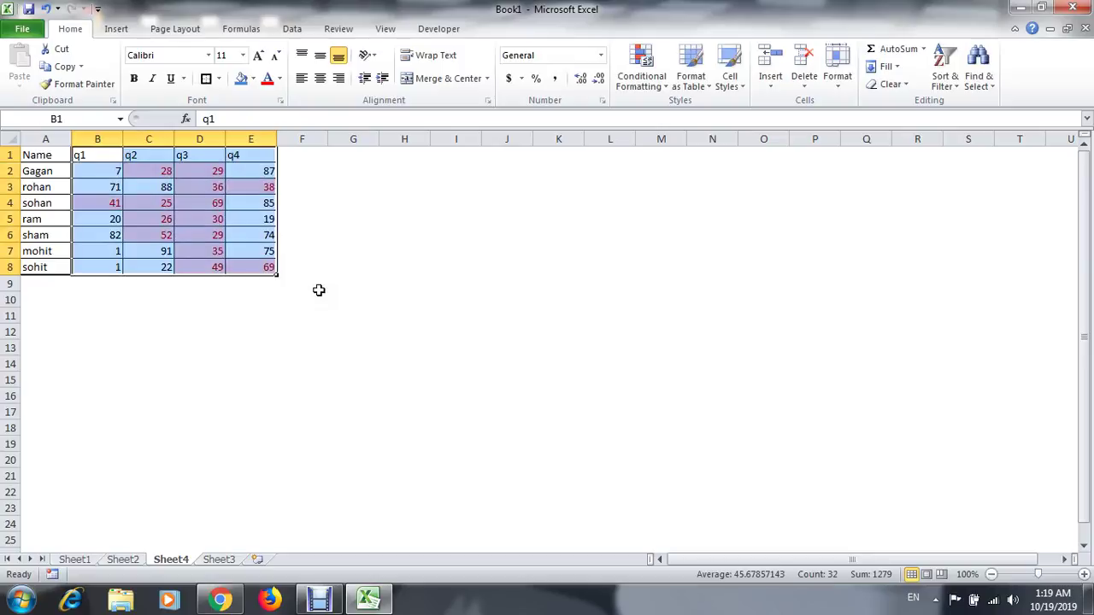
click(643, 68)
mouse_move(718, 112)
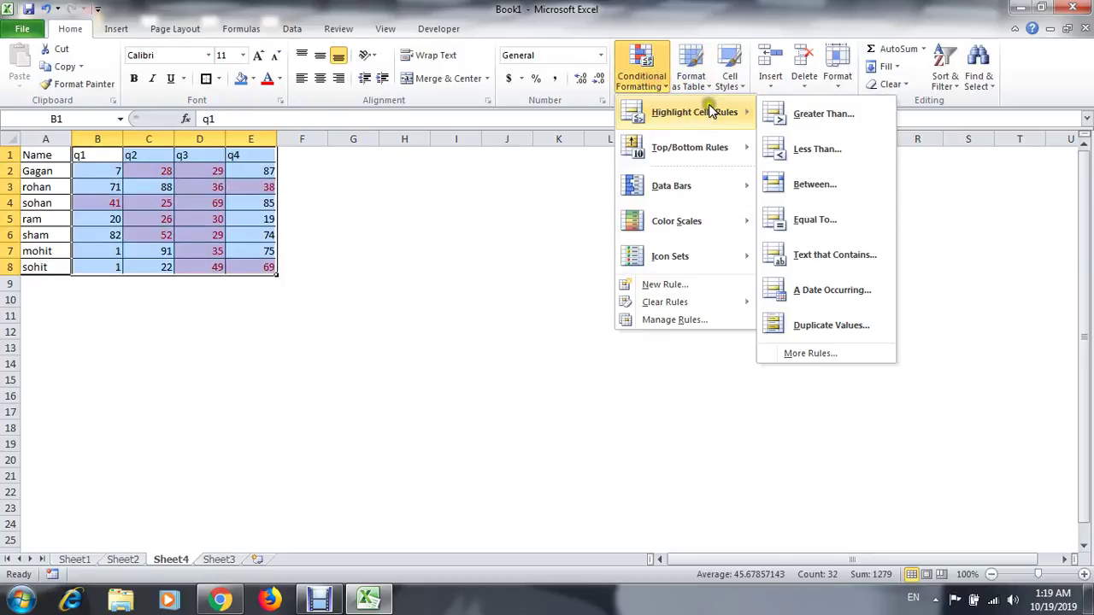
click(814, 220)
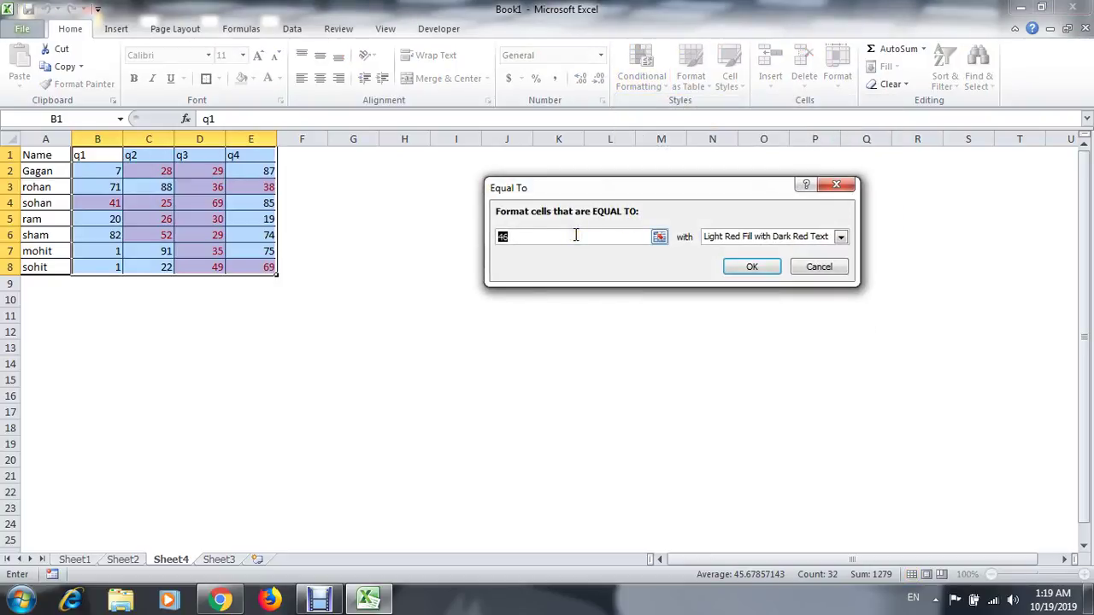
text(34)
click(575, 235)
click(837, 186)
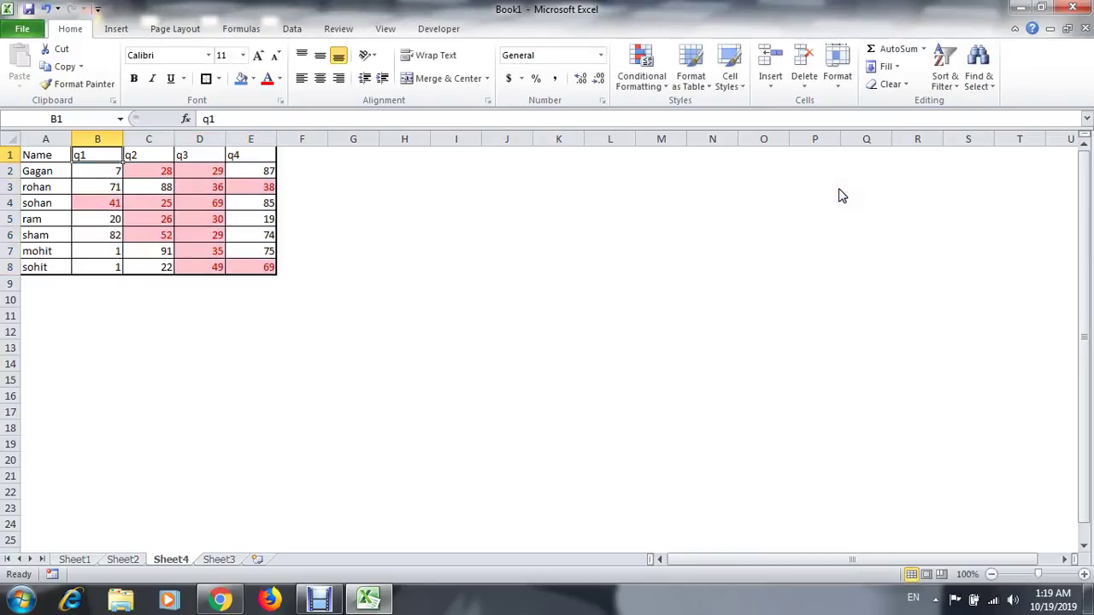
Undo the Between highlighting and the preceding border formatting on cells B2:E8.
key(ctrl+z)
key(ctrl+z)
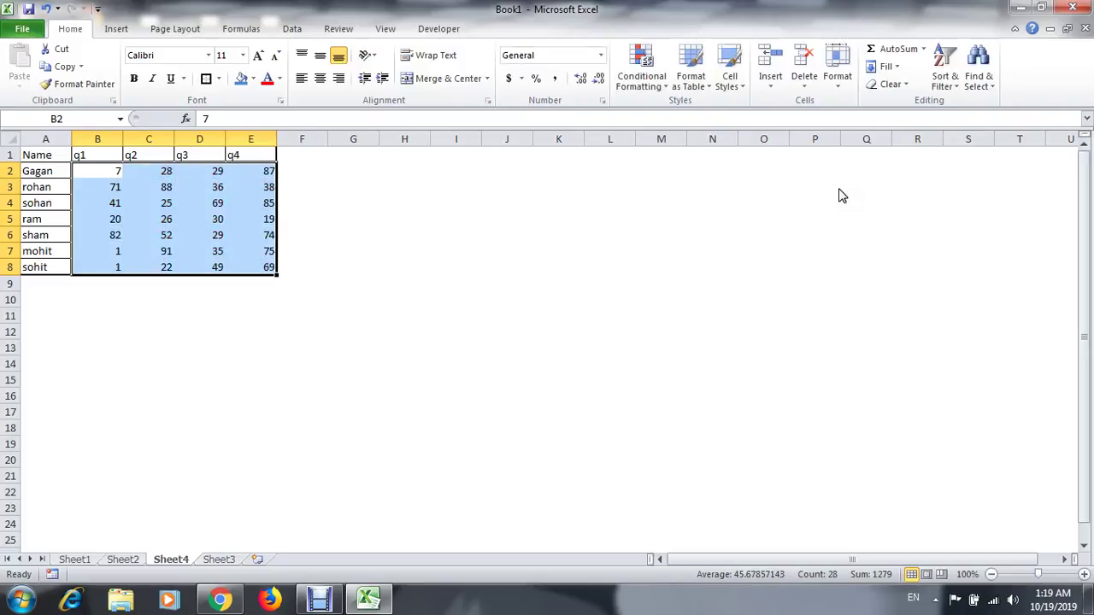
Try an Equal To highlight rule on cells B2:E8 with the values 28 and 100, and cancel it.
key(ctrl+shift+End)
click(643, 81)
mouse_move(689, 127)
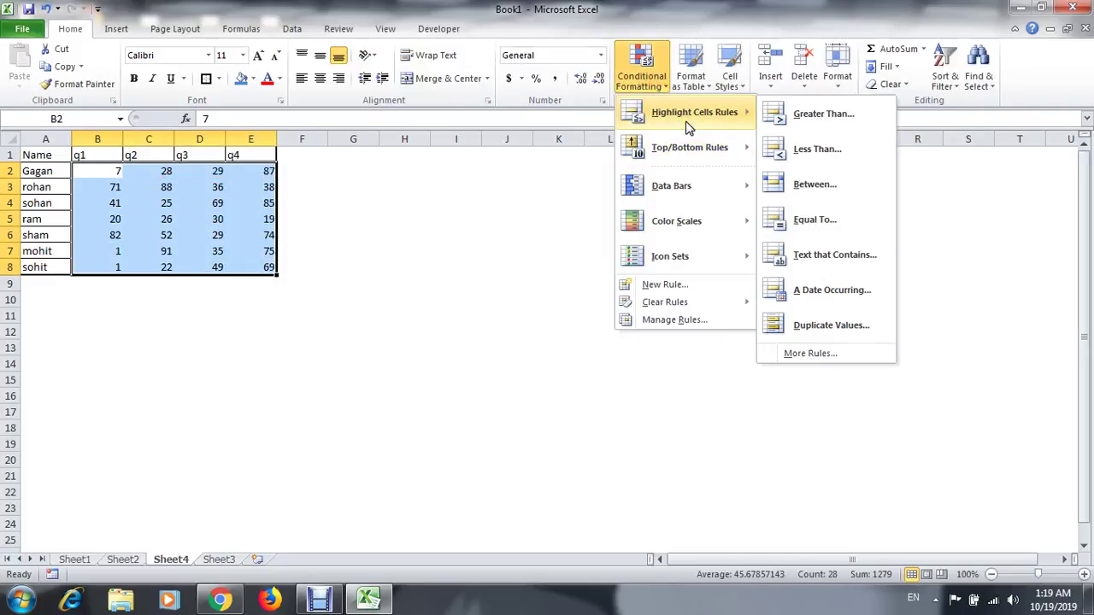
click(851, 227)
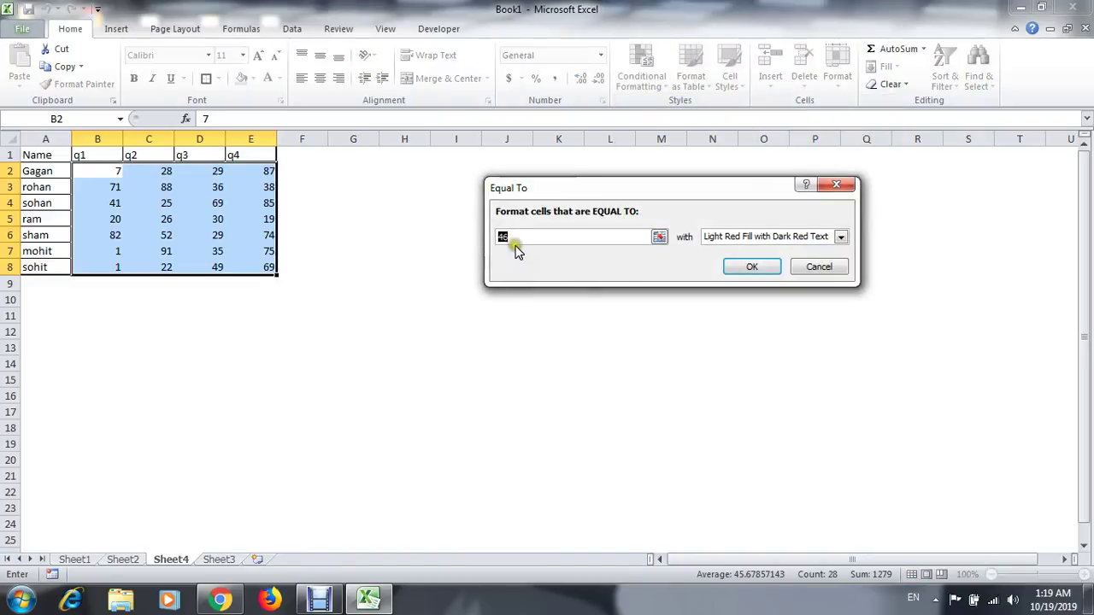
text(28)
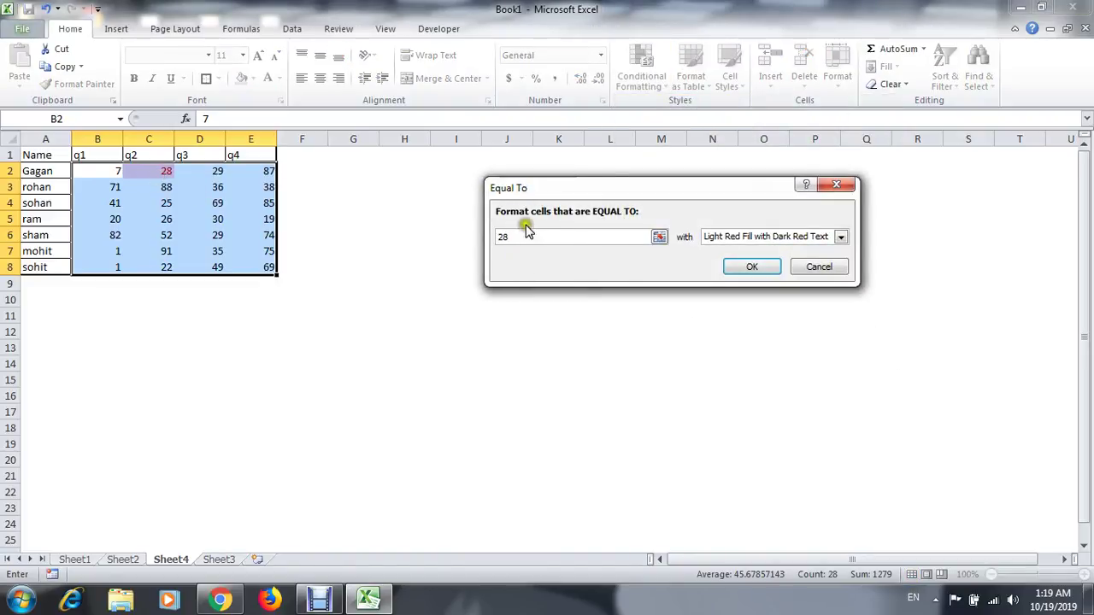
key(BackSpace)
text(100)
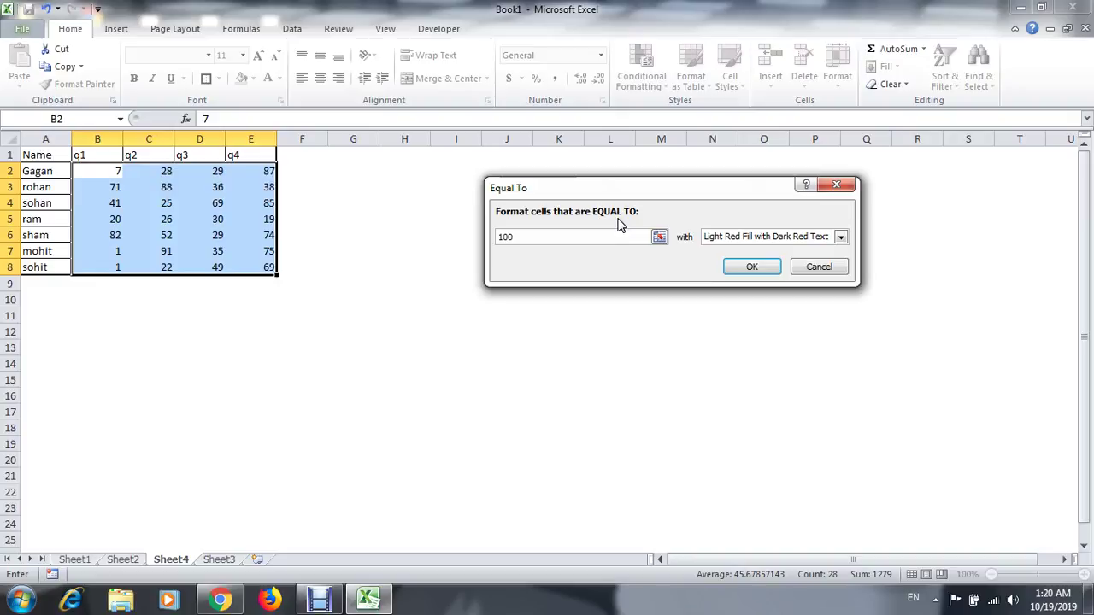
click(835, 186)
click(641, 69)
mouse_move(688, 125)
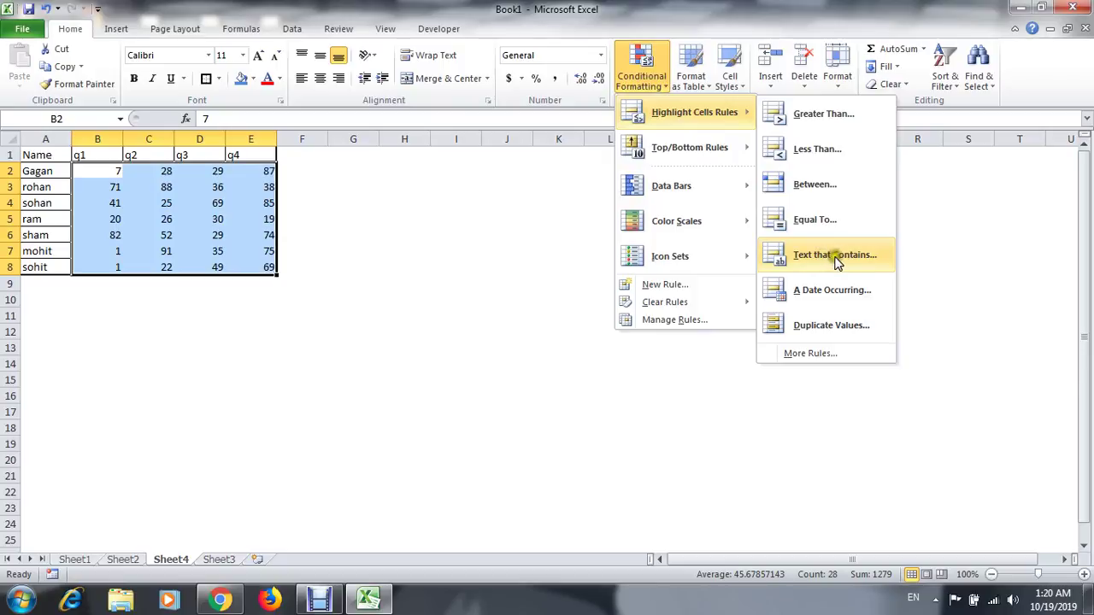
key(Escape)
key(Escape)
Try a Text That Contains highlight rule on cells A1:A8 with the texts "an" and "am", and cancel it.
key(ctrl+Home)
key(ctrl+shift+Down)
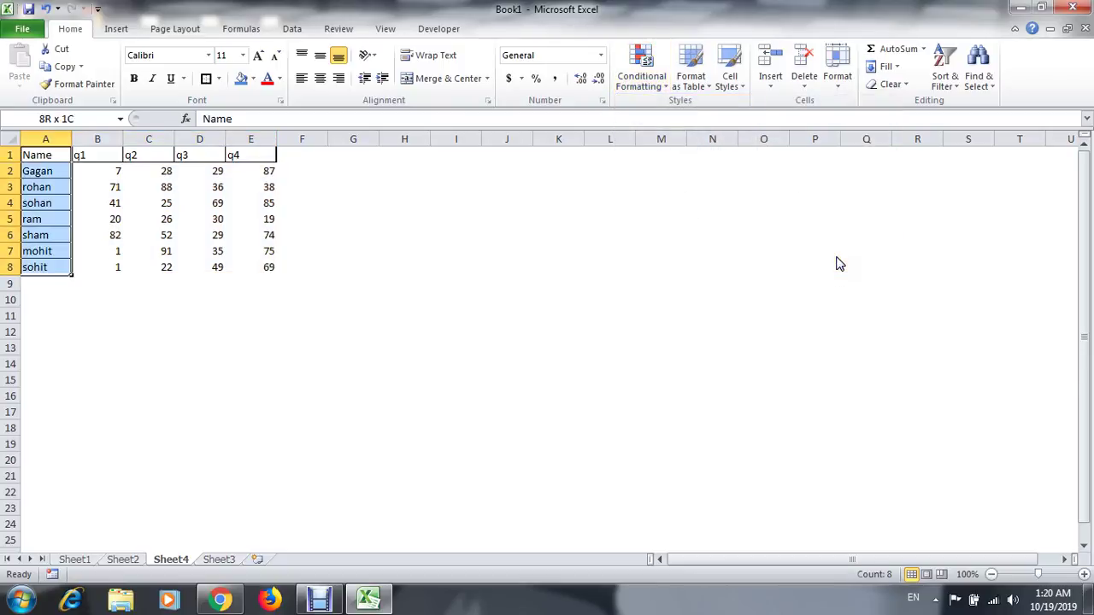
key(Down)
key(Right)
key(ctrl+Home)
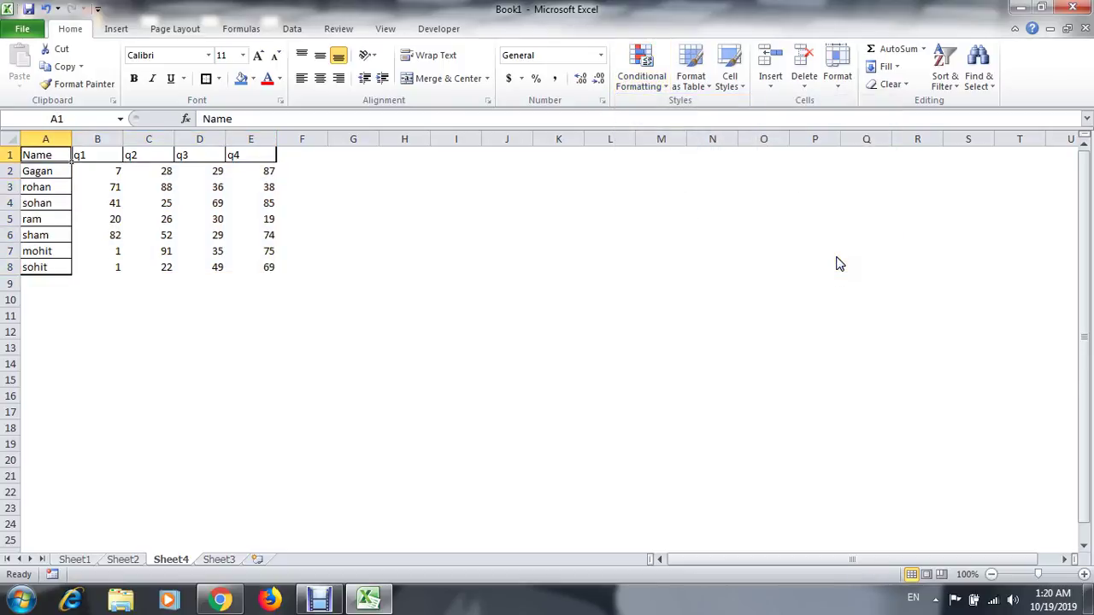
key(ctrl+shift+Down)
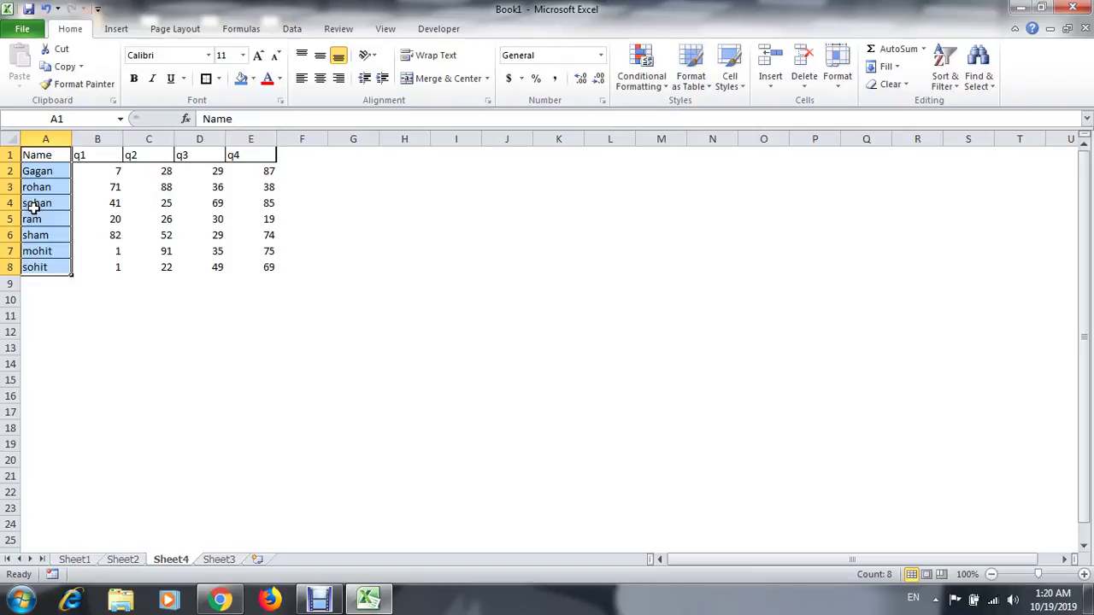
click(645, 84)
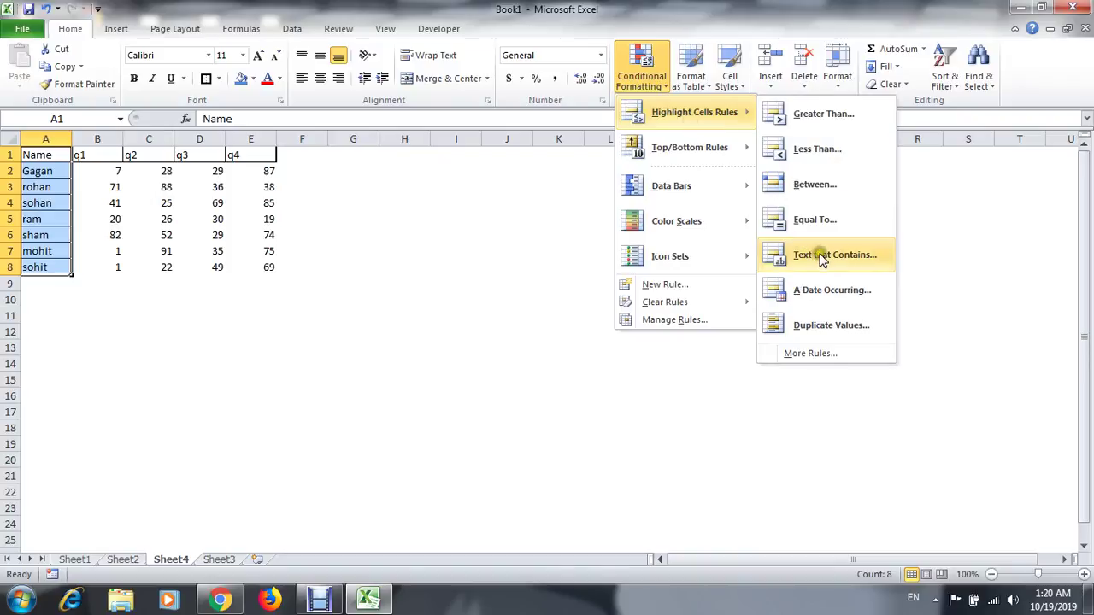
click(826, 254)
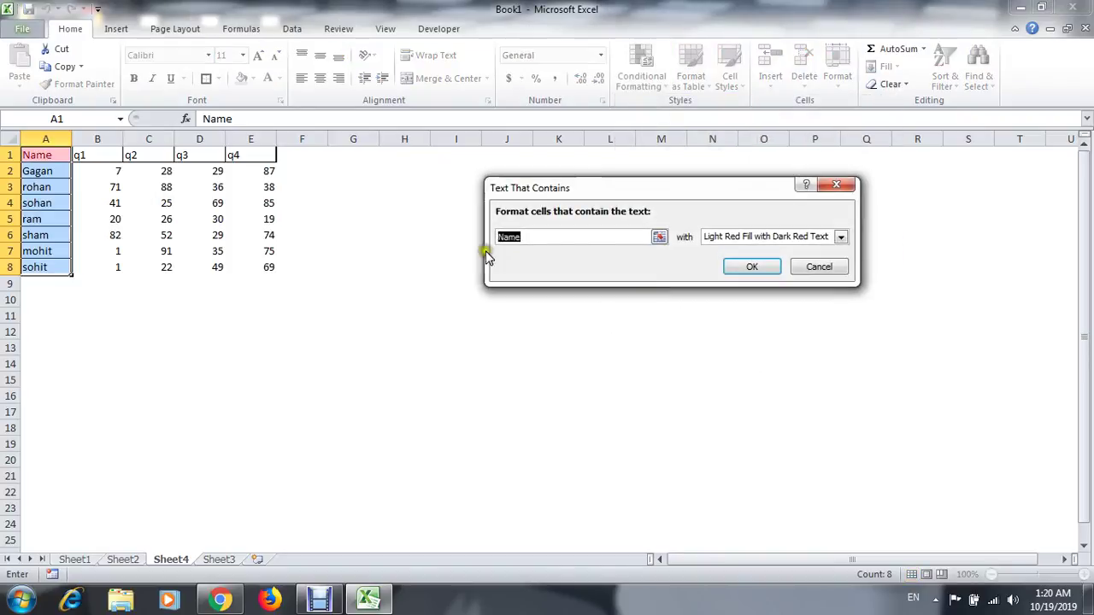
text(an)
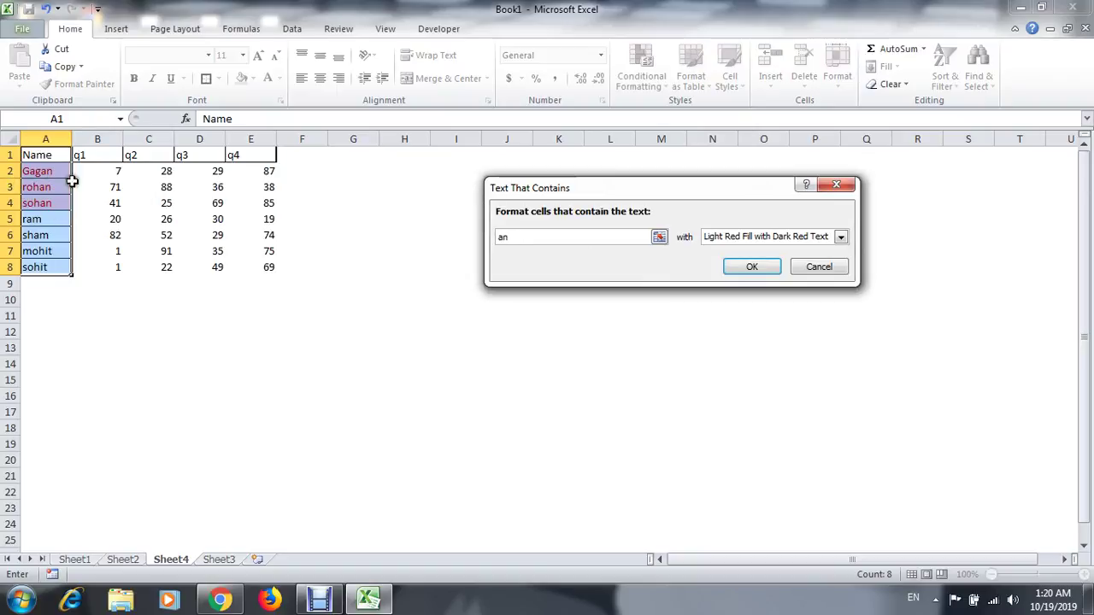
key(BackSpace)
text(am)
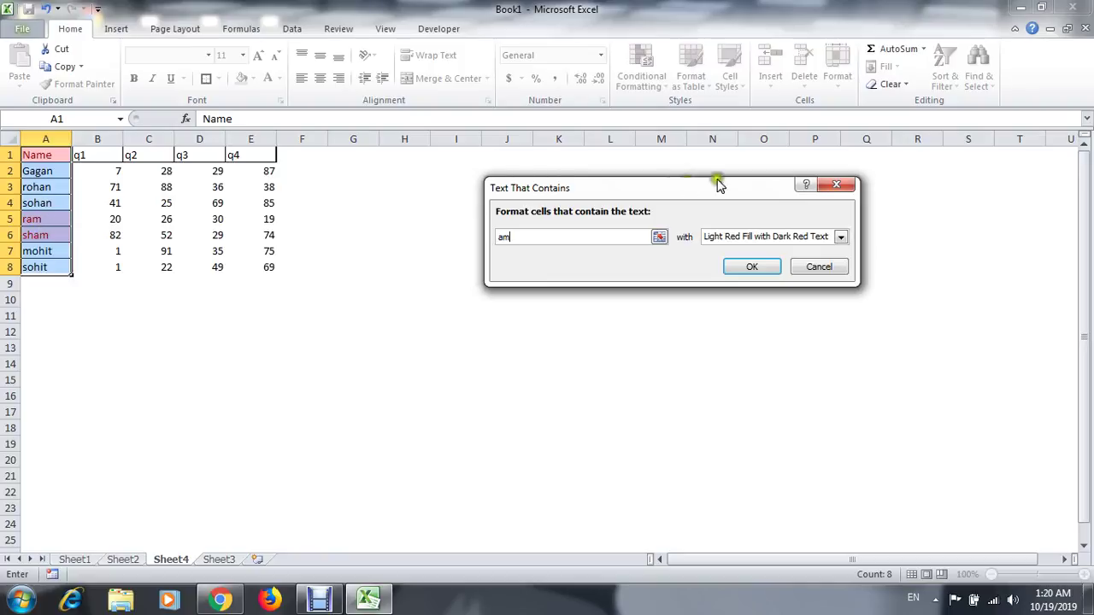
click(827, 184)
click(651, 80)
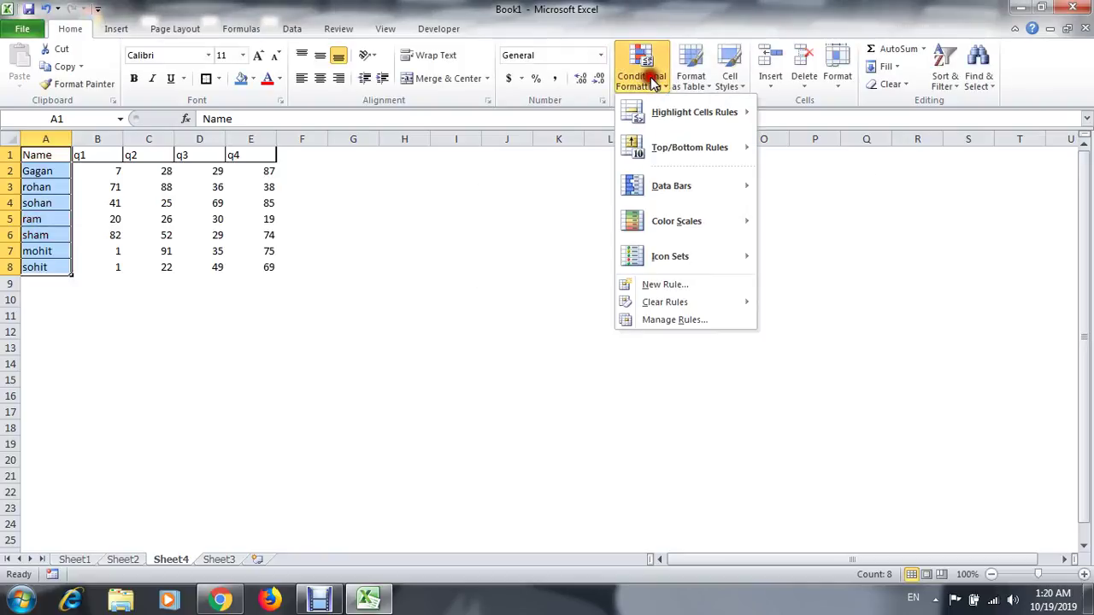
mouse_move(737, 128)
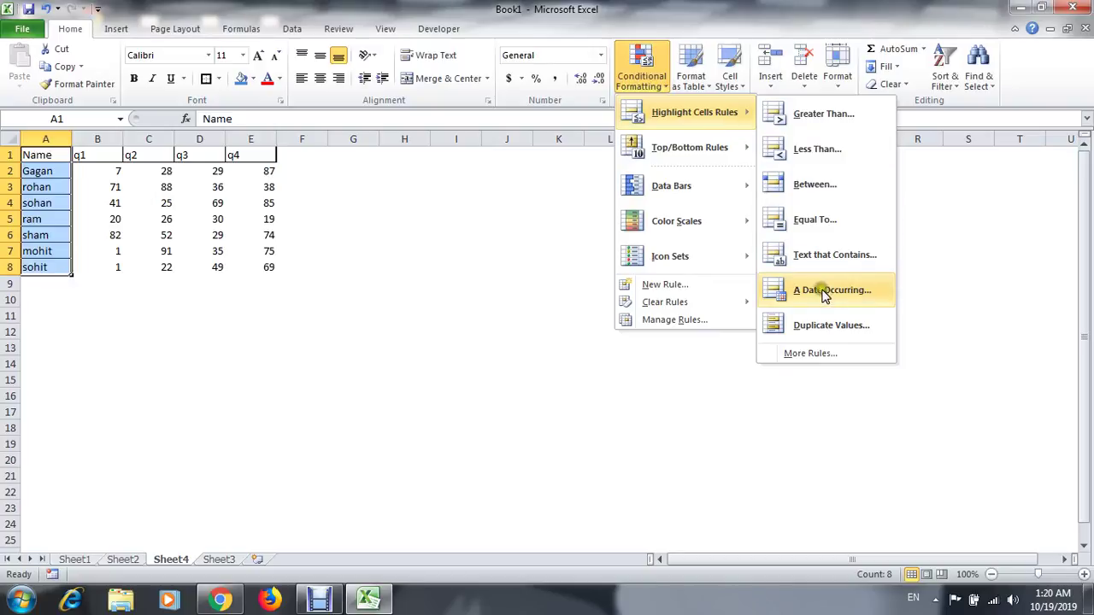
key(Escape)
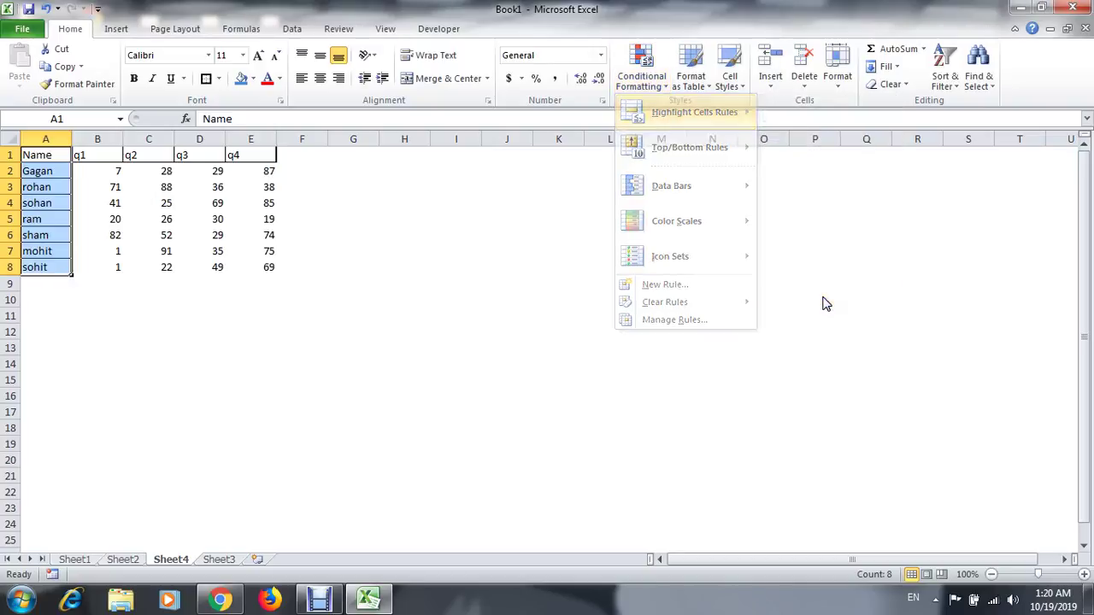
key(Escape)
Enter the formula =RANDBETWEEN(44200,44500) in cell J8.
key(Right)
key(Right)
key(Right)
key(Right)
key(Right)
key(Right)
key(Right)
key(Right)
key(Right)
key(Right)
key(Down)
key(Down)
key(Down)
key(Down)
key(Down)
key(Down)
key(Down)
key(Down)
key(Down)
key(Left)
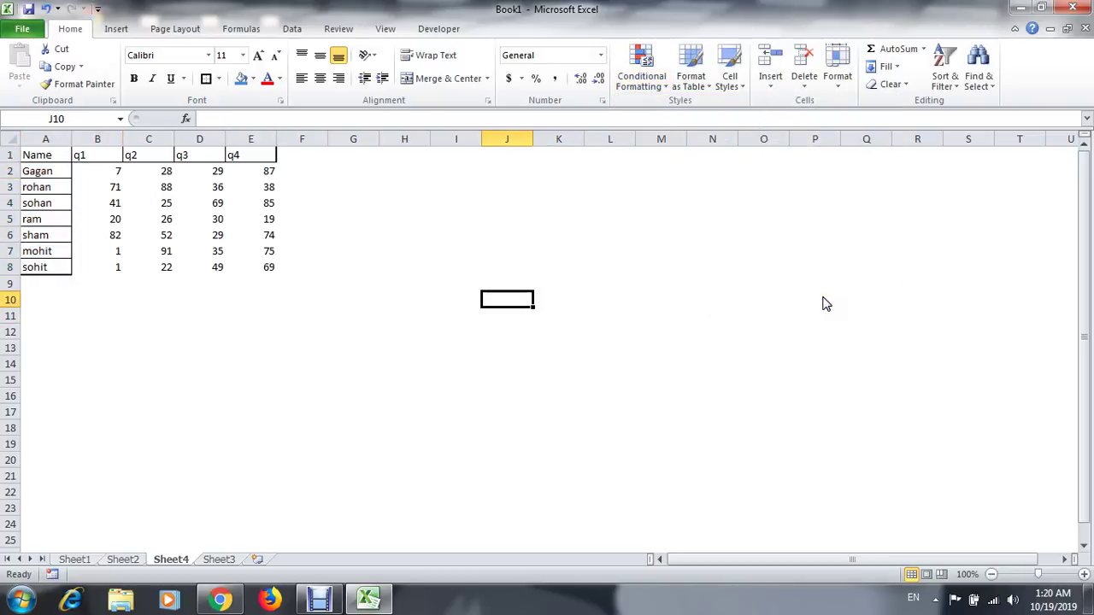
key(Up)
key(Up)
text(=t)
key(BackSpace)
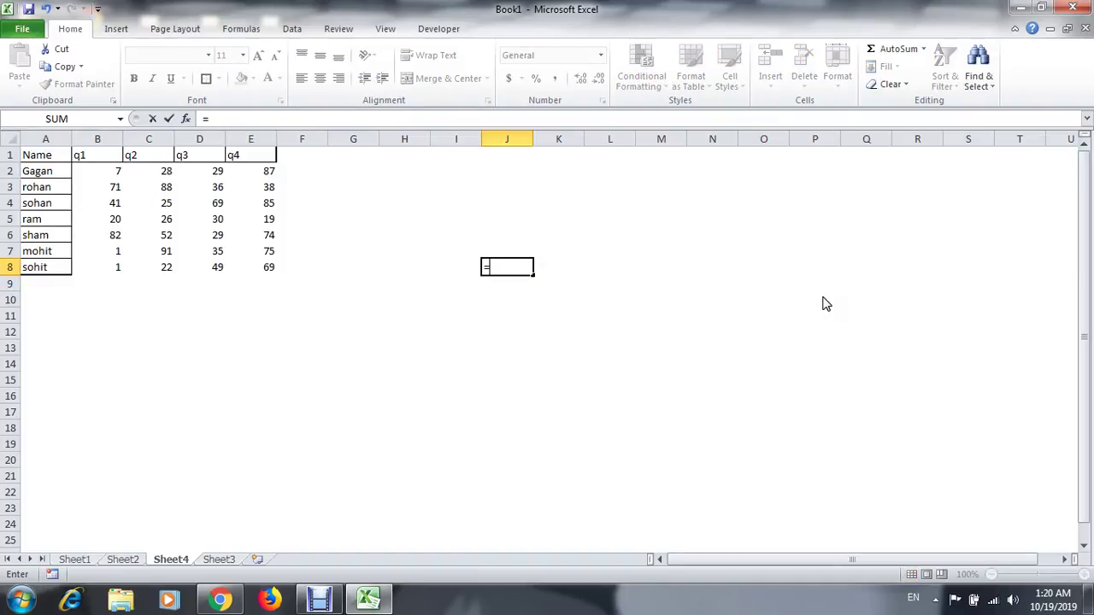
text(ran)
key(Down)
key(Tab)
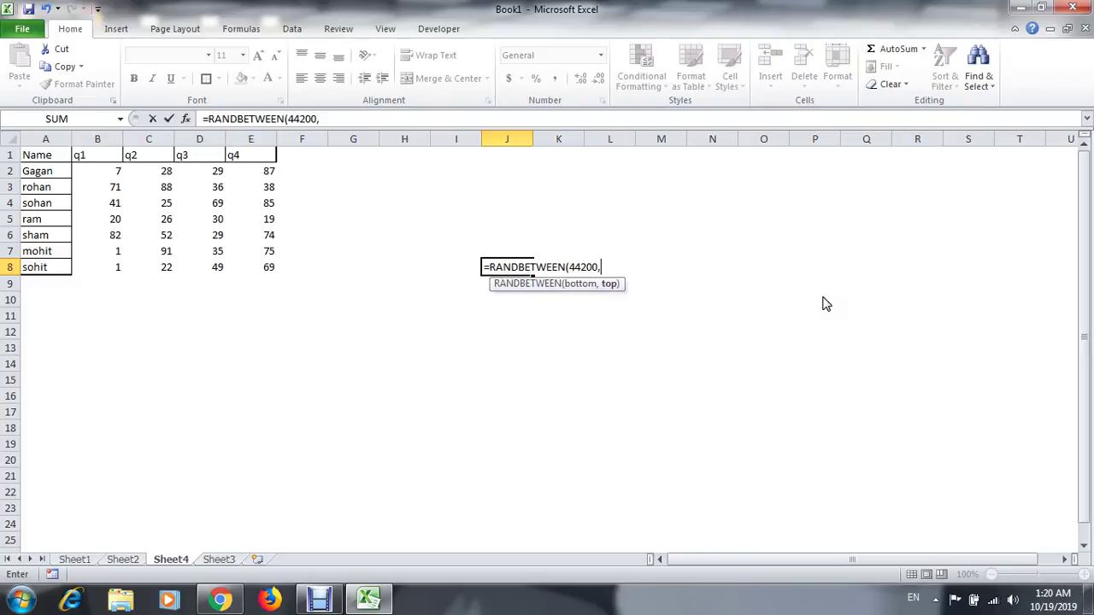
key(ctrl+Return)
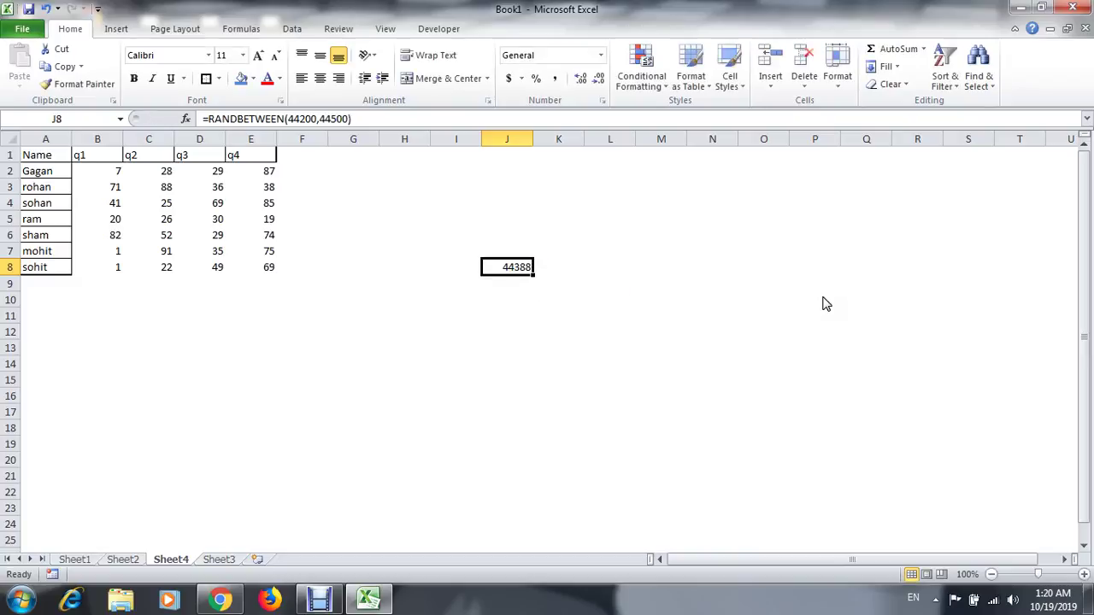
Fill the random number formula from J8 down and across the range J8:P16.
key(shift+Down)
key(shift+Down)
key(shift+Down)
key(shift+Down)
key(shift+Down)
key(shift+Down)
key(shift+Down)
key(shift+Down)
key(shift+Right)
key(shift+Right)
key(shift+Right)
key(shift+Right)
key(shift+Right)
key(shift+Right)
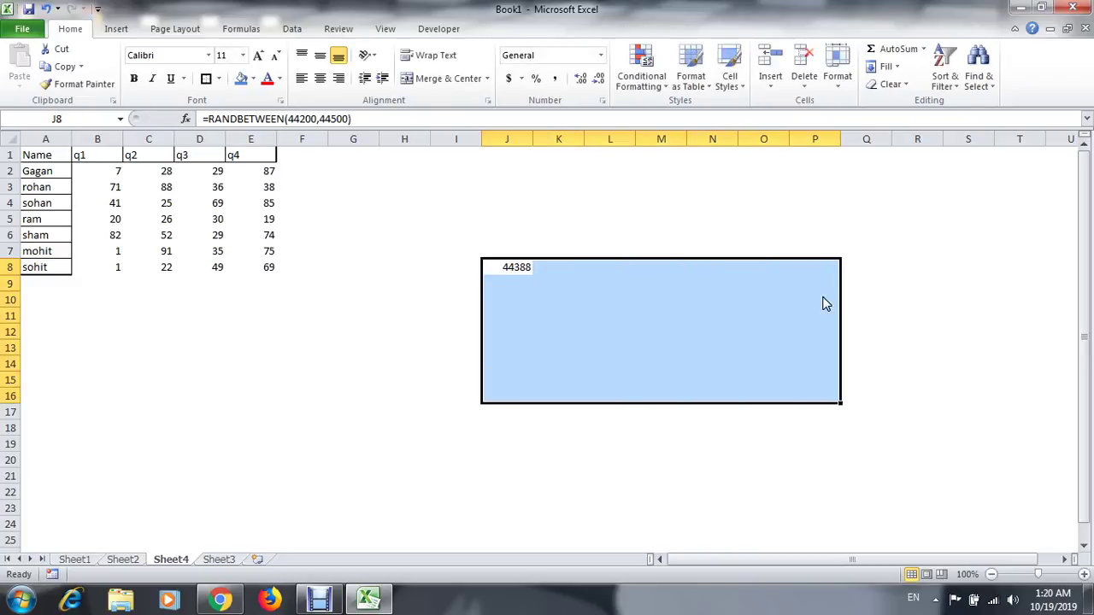
key(ctrl+d)
key(ctrl+r)
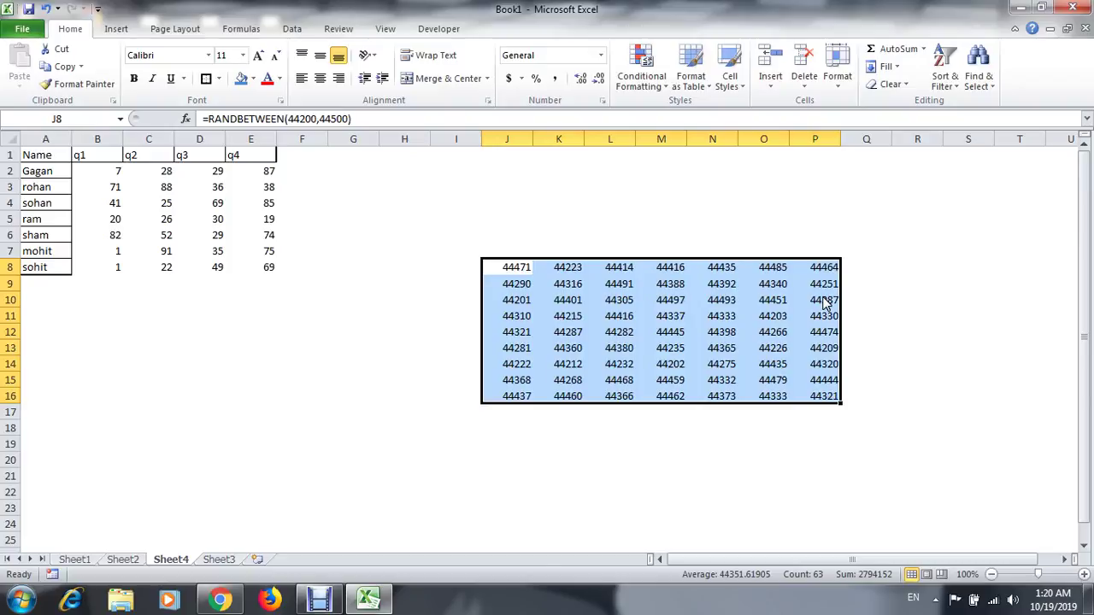
Replace the formulas in J8:P16 with their static values and format them as day-month-year dates.
key(ctrl+c)
key(ctrl+alt+v)
key(v)
key(Return)
key(ctrl+shift+3)
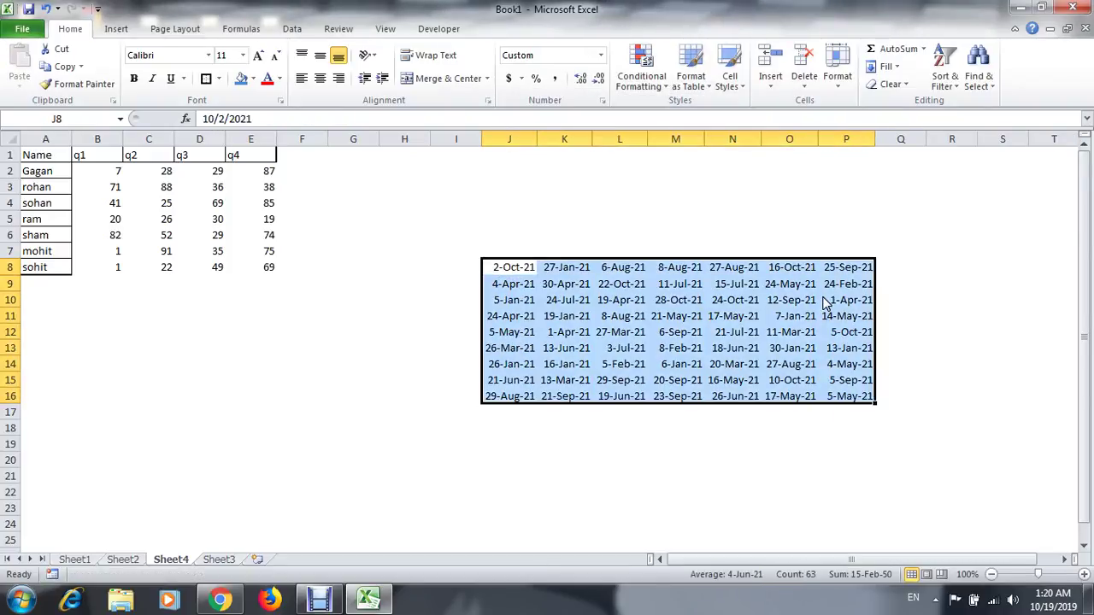
Enter the current date, 10/19/2019, in cell K11.
key(Down)
key(Down)
key(Right)
key(Right)
key(Left)
key(Down)
key(ctrl+semicolon)
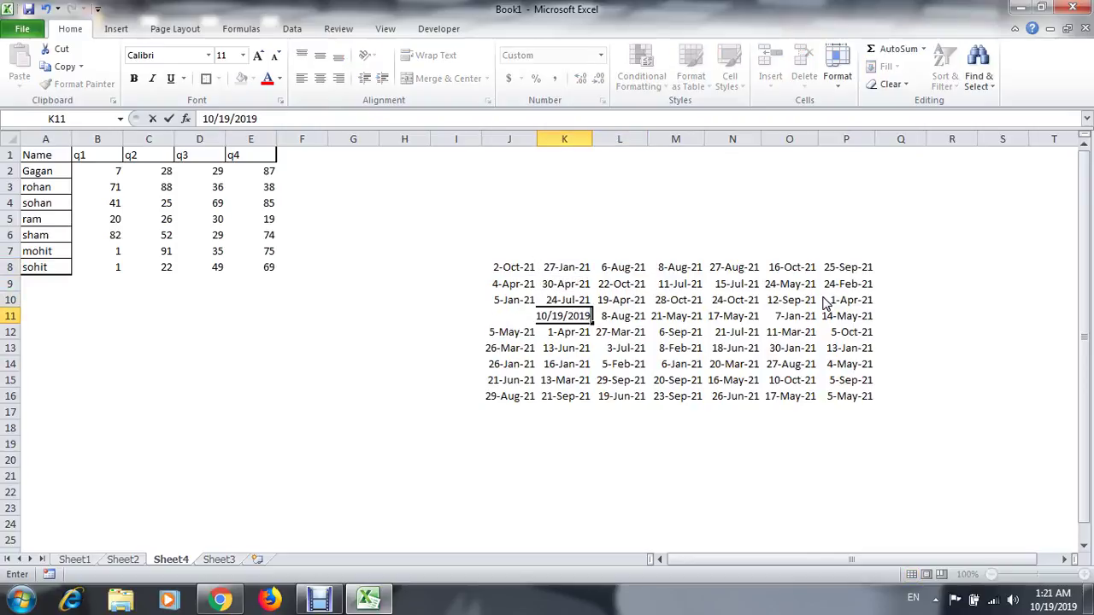
key(Return)
Enter the formula =K11-1 in cell K13.
key(Up)
key(Down)
key(Down)
text(=)
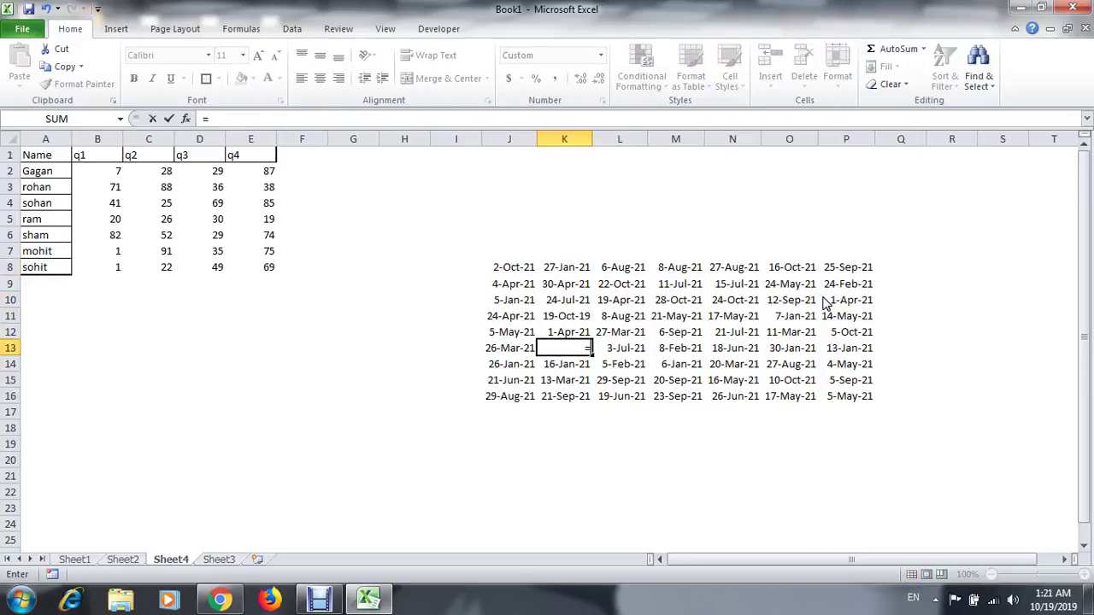
key(Up)
key(Up)
text(-)
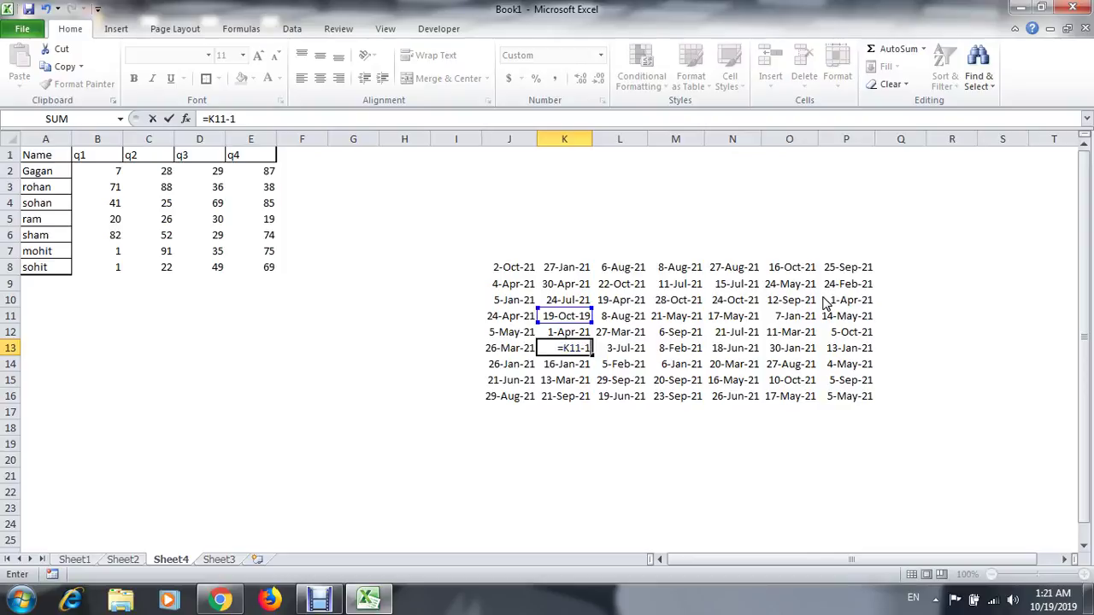
key(ctrl+Return)
Enter the formula =K13-5 in cell M13.
key(Right)
key(Right)
text(=)
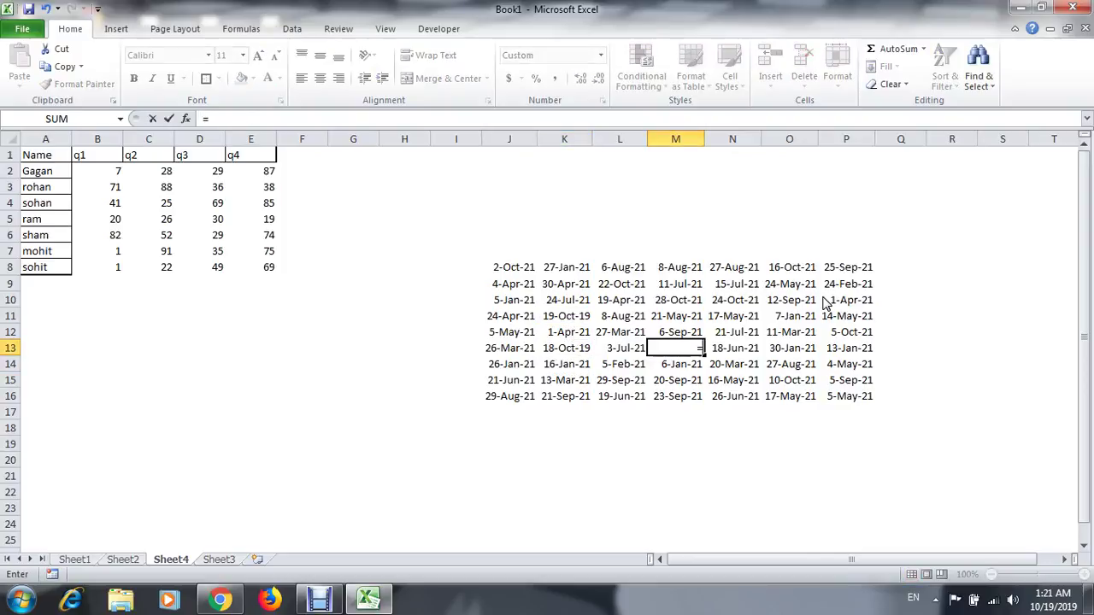
key(Left)
key(Left)
text(-5)
key(Return)
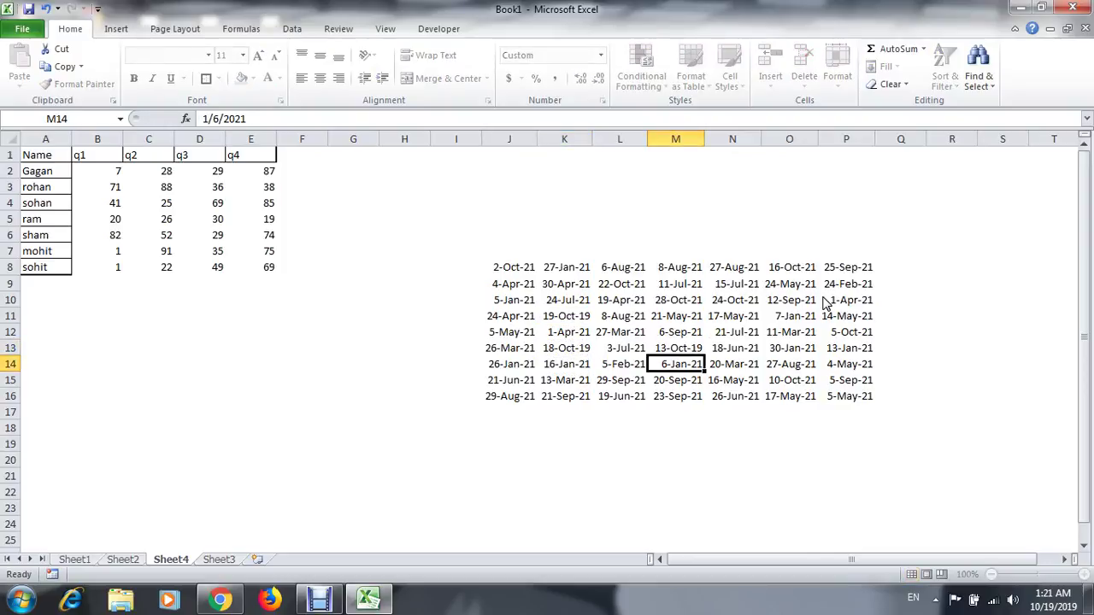
Try an A Date Occurring highlight rule on the dates in J8:P16 with the period Today.
key(Up)
key(Left)
key(Left)
key(Up)
key(ctrl+Up)
key(Left)
key(ctrl+a)
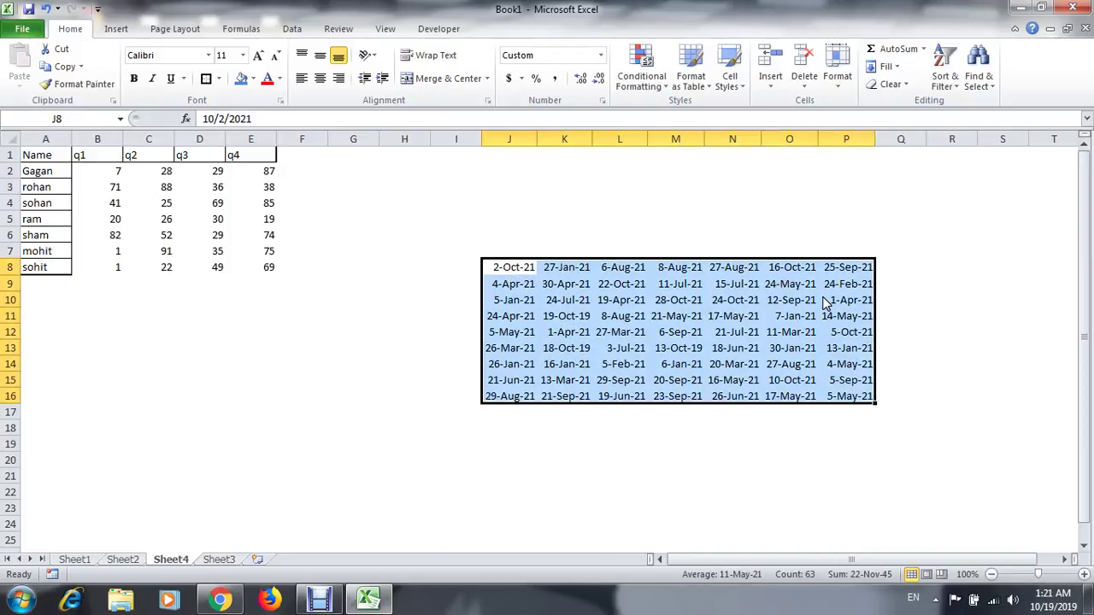
click(648, 86)
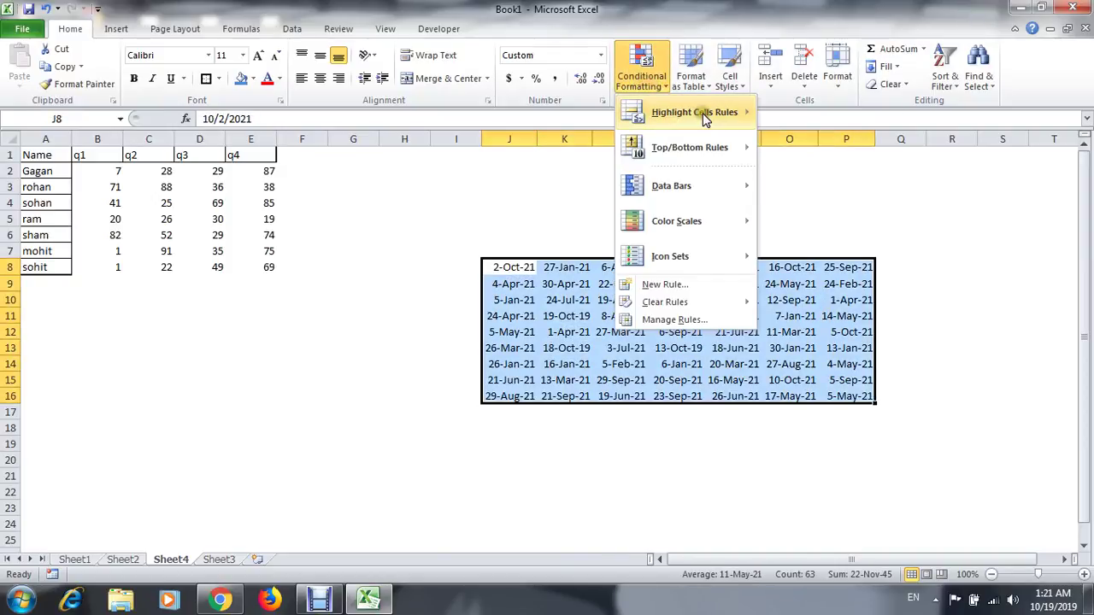
mouse_move(703, 113)
click(825, 289)
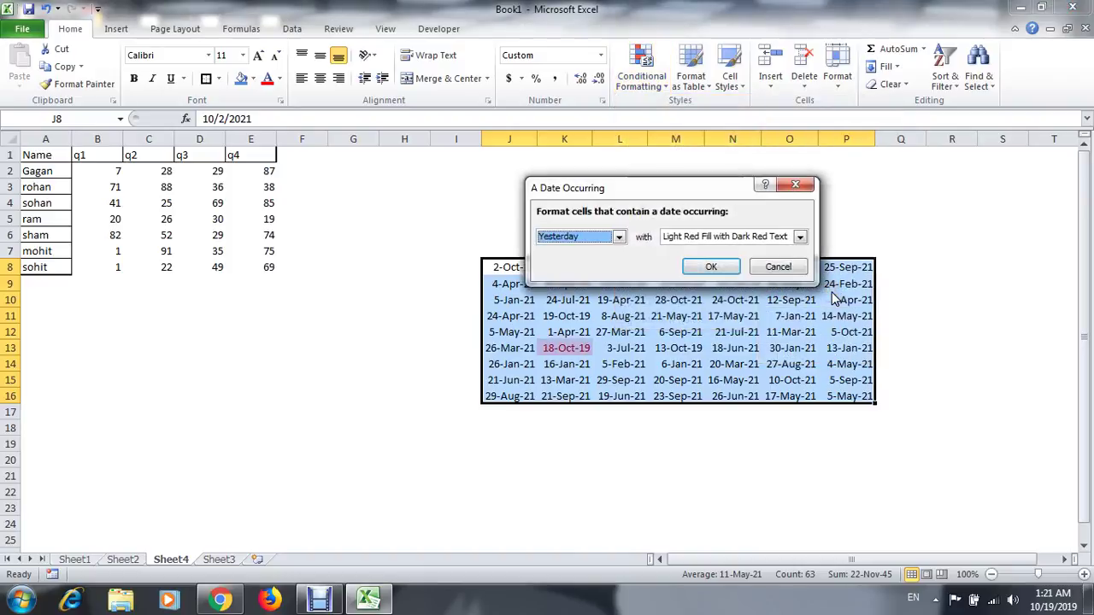
click(564, 238)
click(619, 237)
click(586, 257)
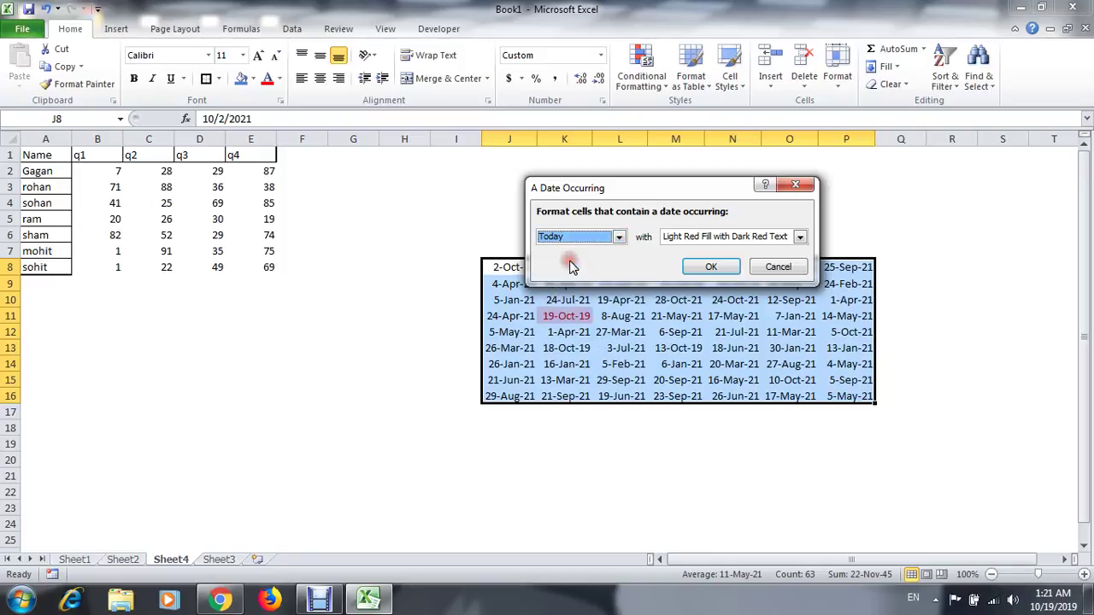
Try the period In the last 7 days in the date rule, and cancel the rule.
click(618, 237)
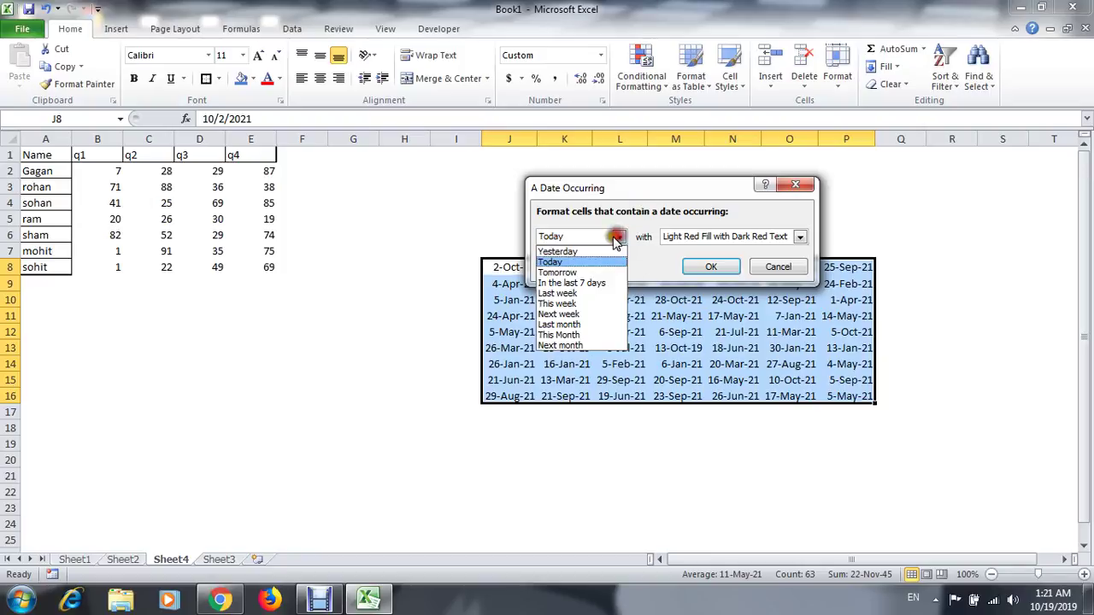
click(578, 283)
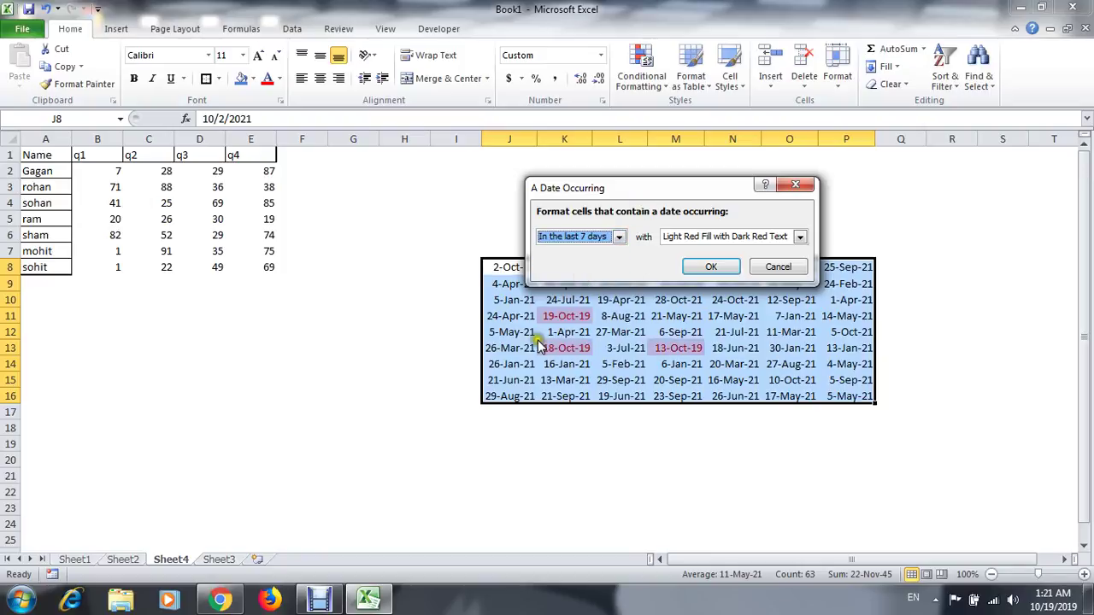
click(618, 239)
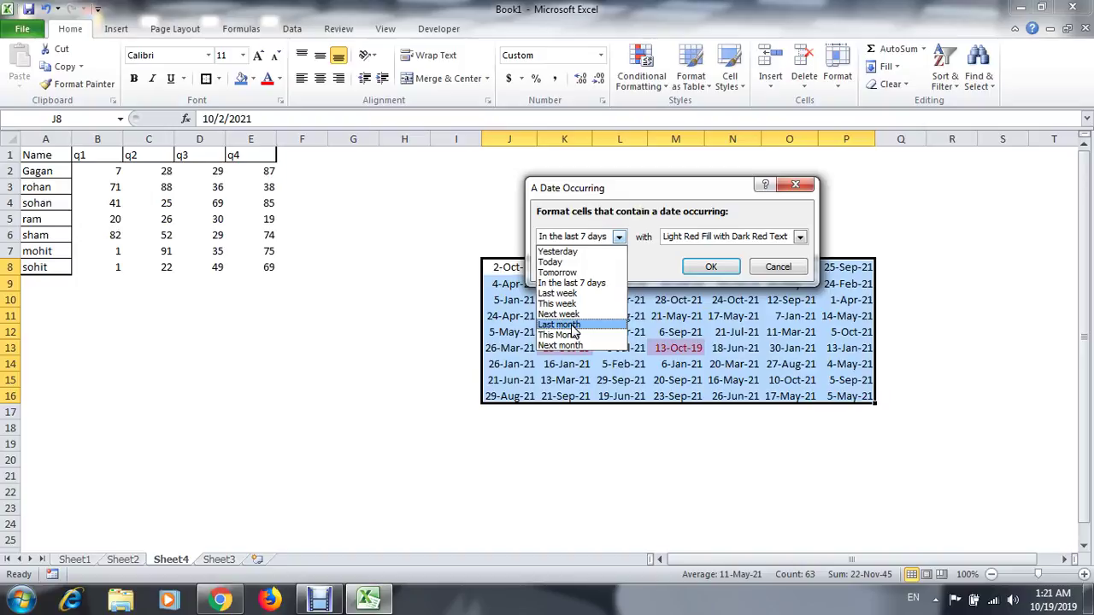
click(806, 185)
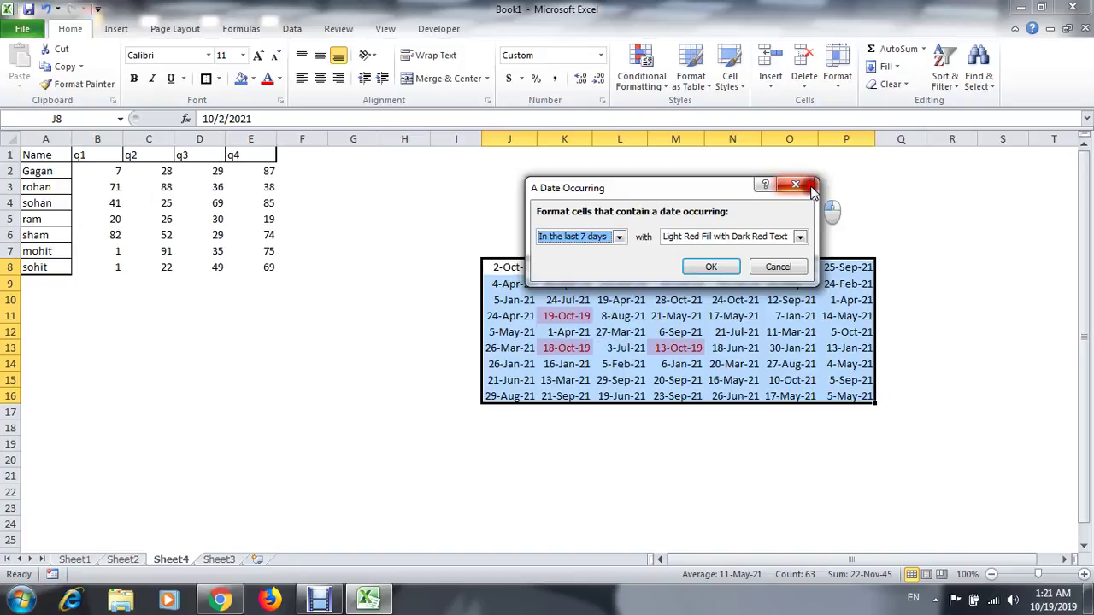
Close the date rule without applying it and go to cell A1.
click(811, 188)
key(Left)
key(Home)
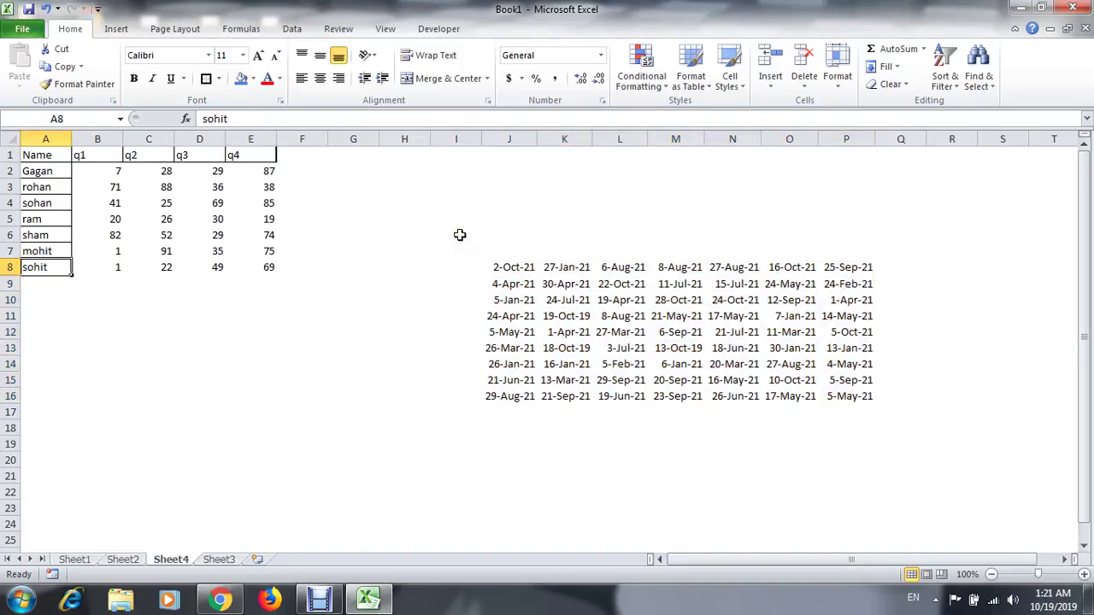
key(Up)
key(Up)
key(Up)
key(Up)
key(Up)
key(Up)
key(Up)
click(646, 82)
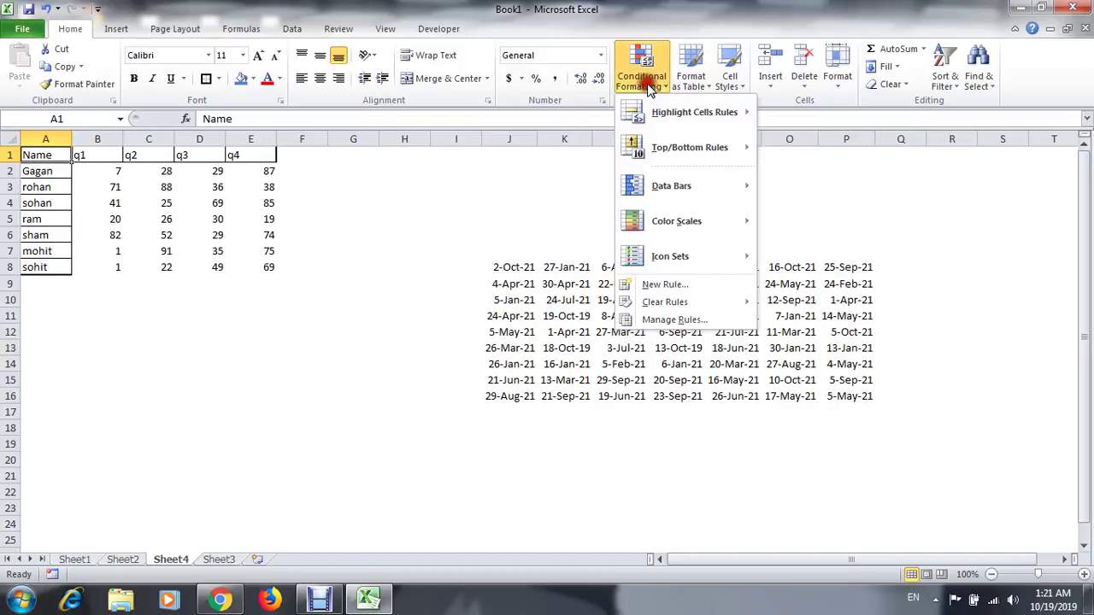
mouse_move(684, 123)
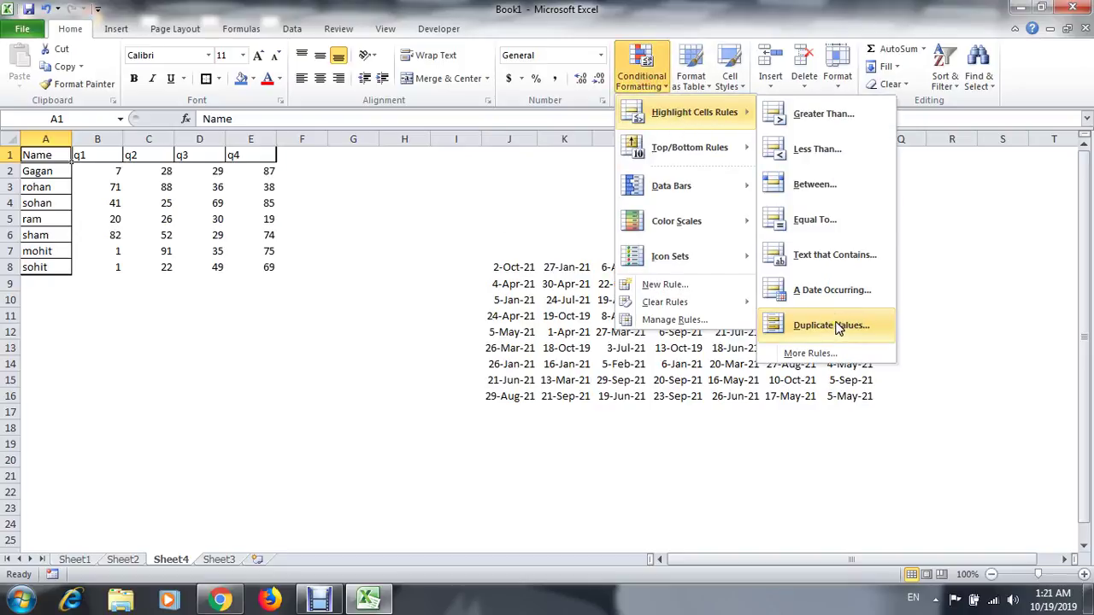
key(Escape)
key(Down)
key(Escape)
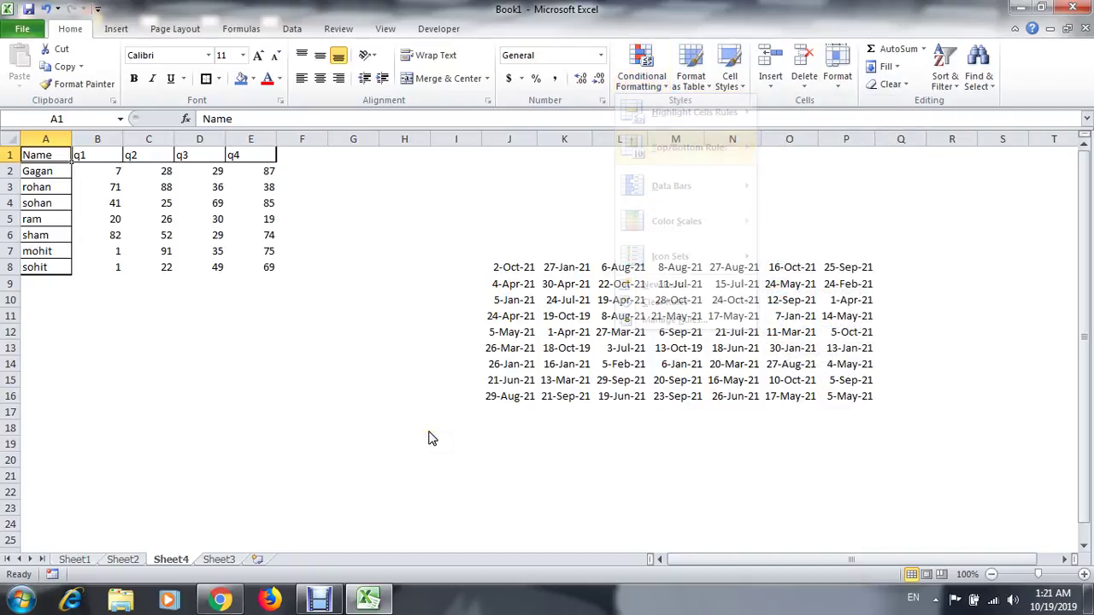
Try a Duplicate Values highlight rule for duplicates on the whole table A1:E8.
key(Right)
key(Left)
key(Down)
key(Up)
key(ctrl+a)
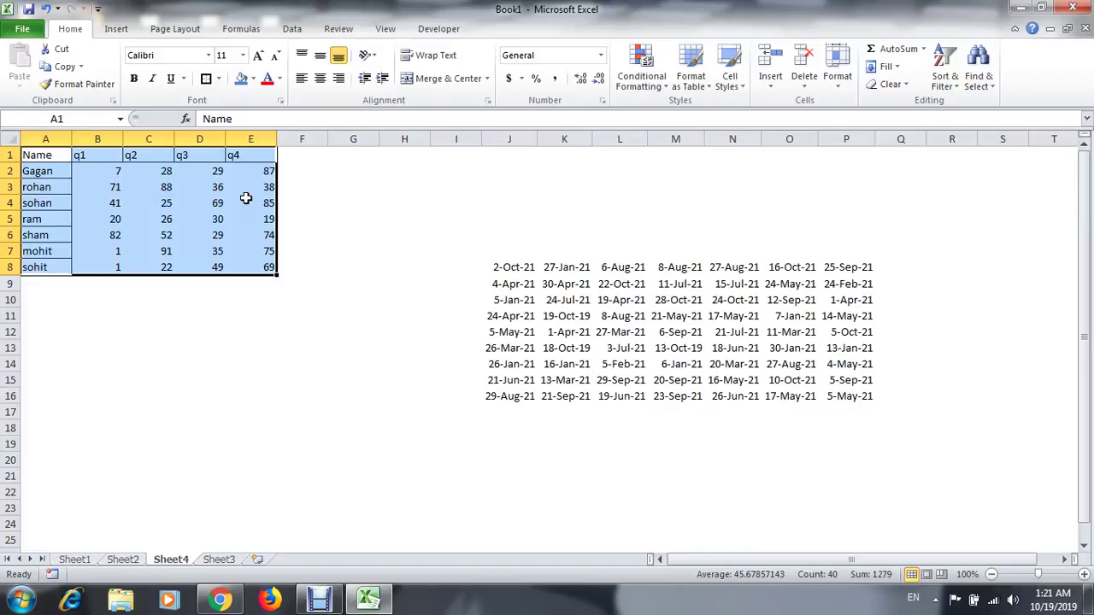
click(642, 79)
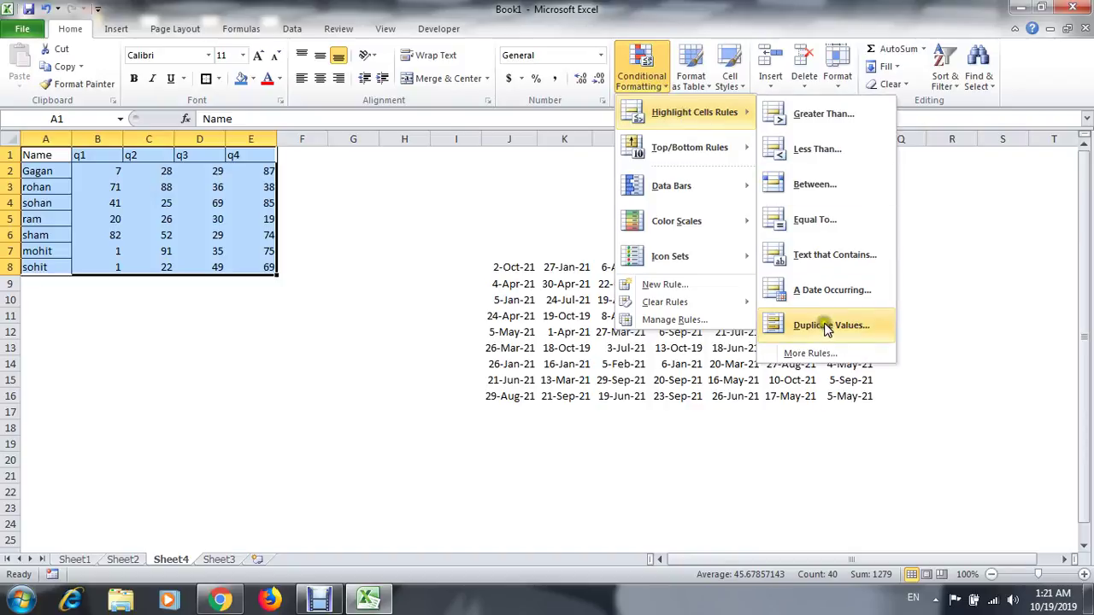
click(827, 325)
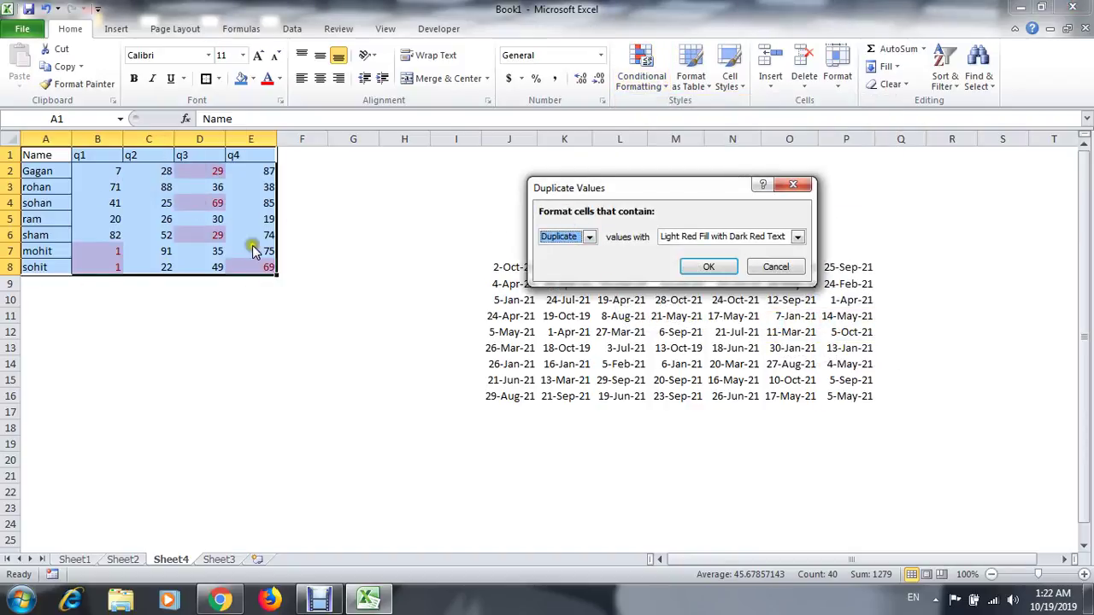
Try the Unique option in the duplicate values rule, and cancel the rule.
click(589, 237)
click(564, 261)
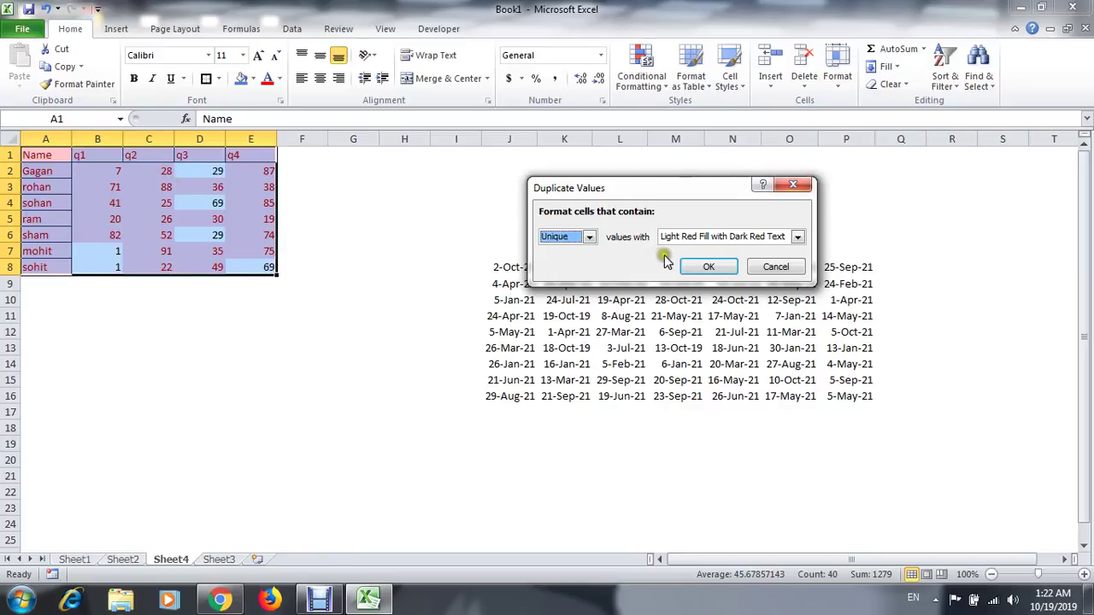
click(794, 188)
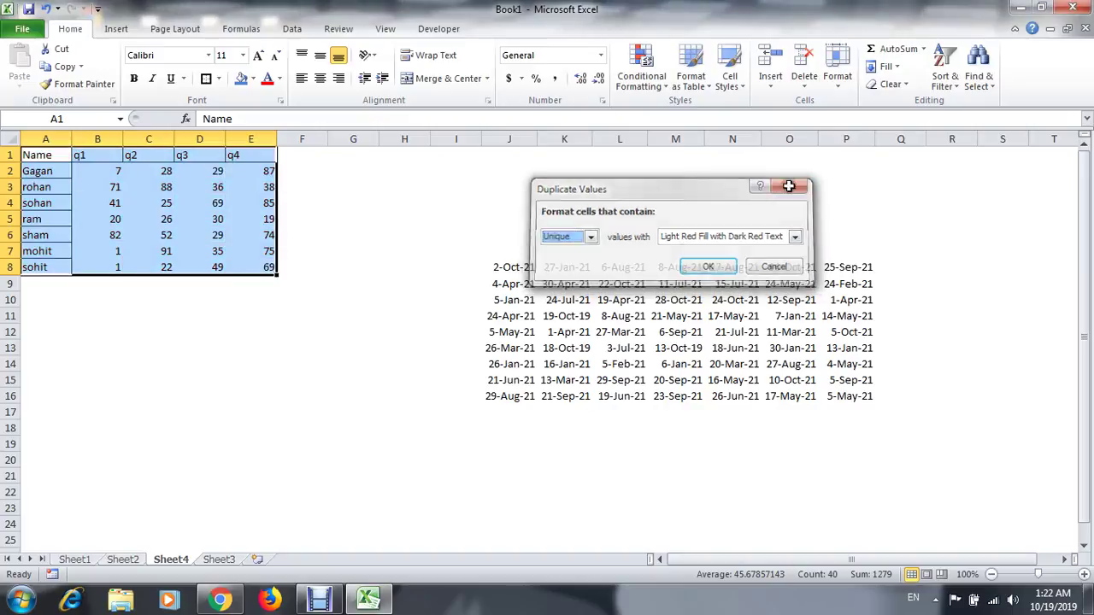
Try a Top 10 Items rule on the table A1:E8 with the rank count raised to 13.
click(654, 89)
mouse_move(663, 112)
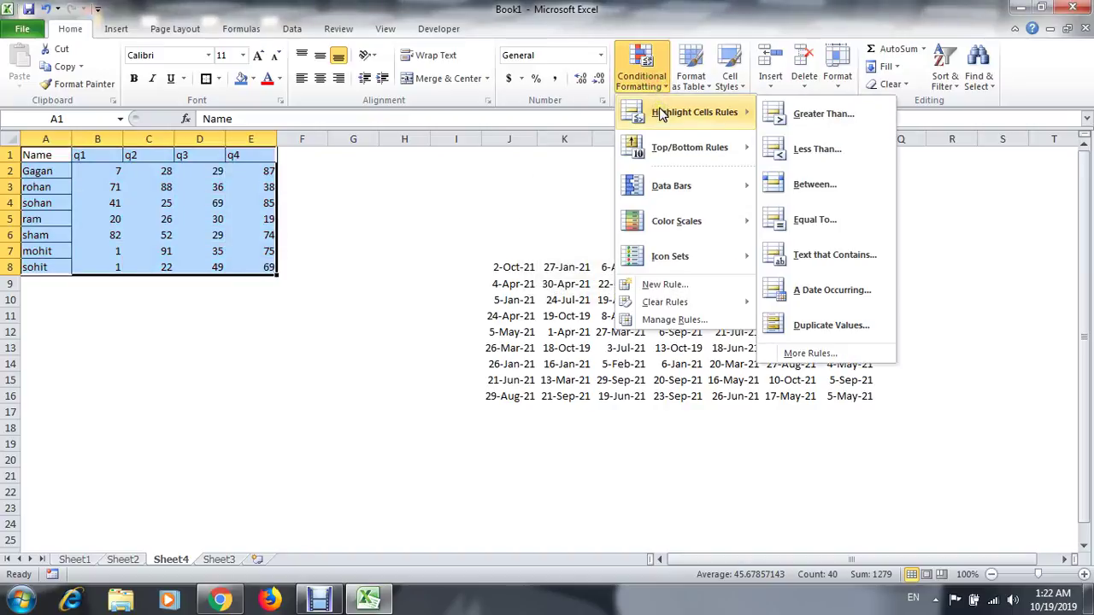
mouse_move(690, 141)
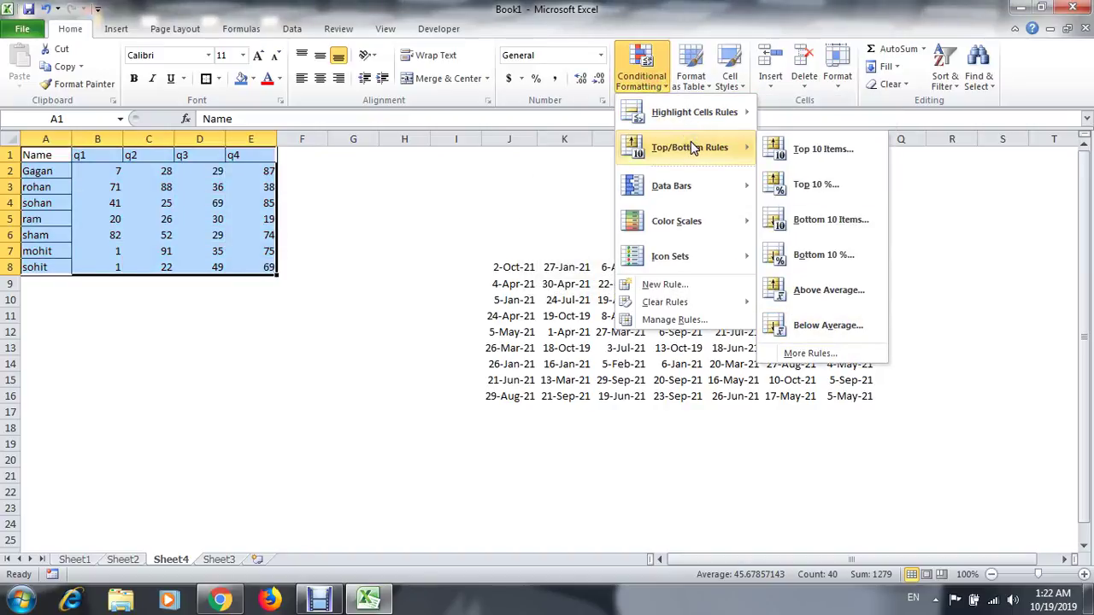
click(835, 162)
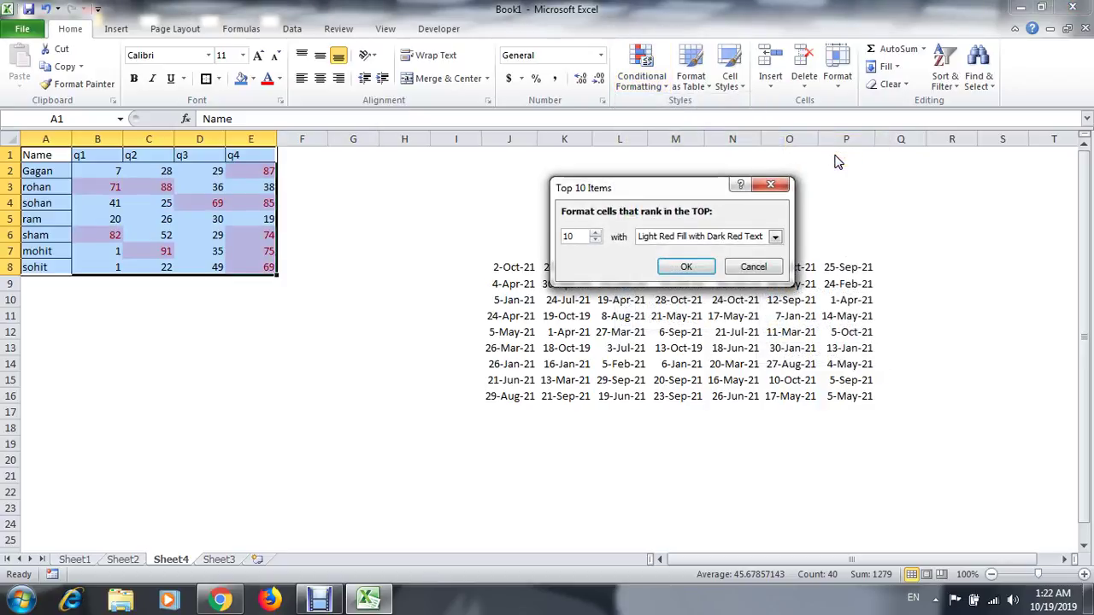
double_click(569, 238)
click(596, 232)
click(596, 233)
click(596, 233)
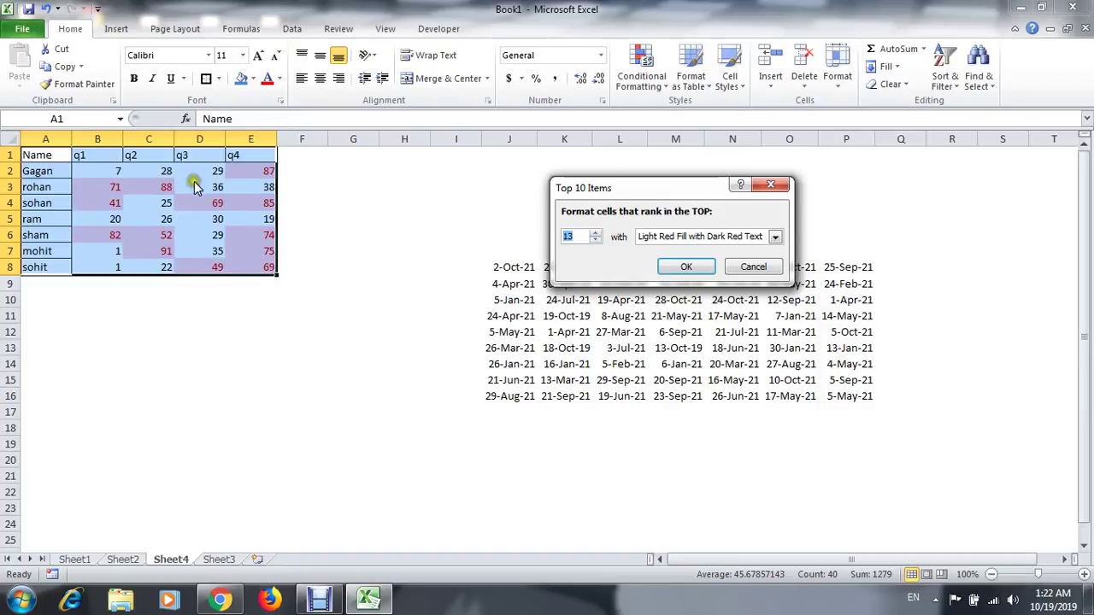
Try lowering the rule's rank count to 4, and cancel the top items rule.
click(595, 240)
click(595, 241)
click(596, 240)
click(595, 240)
click(596, 240)
click(595, 240)
click(595, 240)
click(595, 241)
click(596, 240)
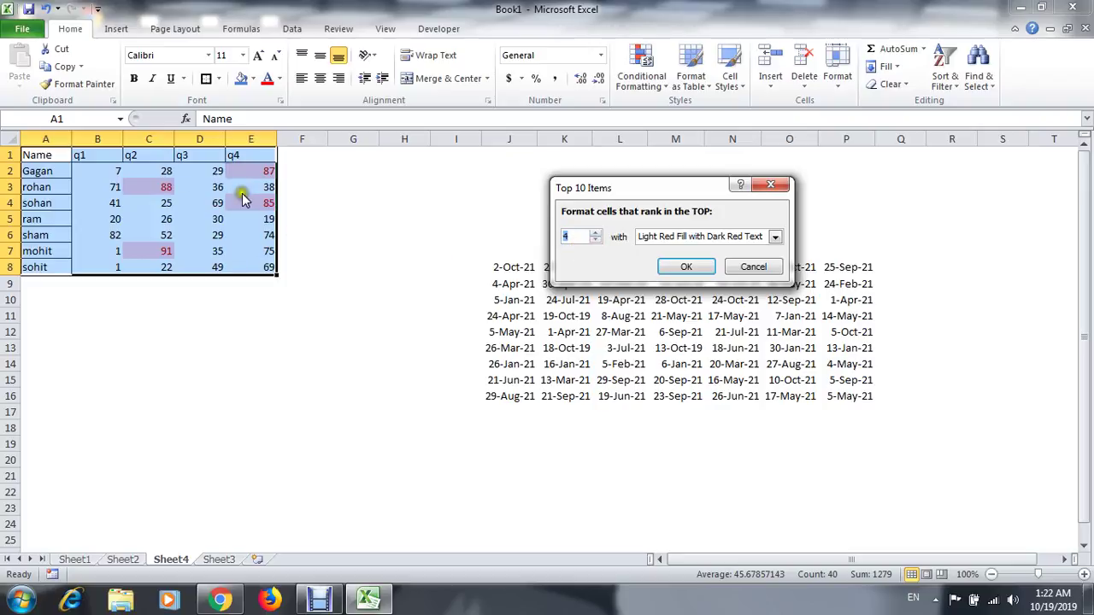
click(771, 185)
click(647, 92)
mouse_move(676, 150)
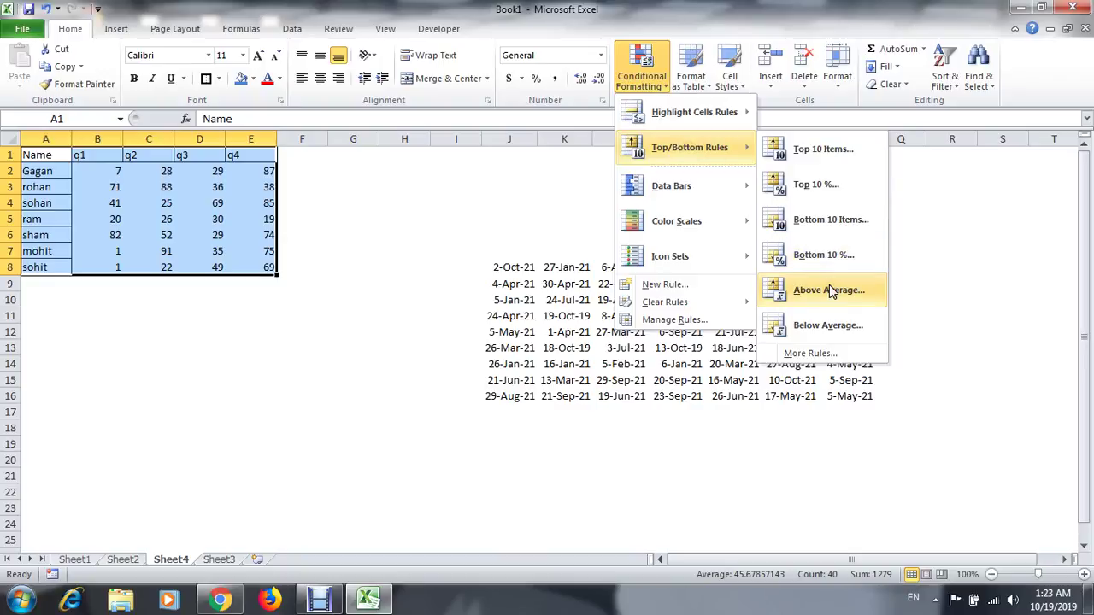
key(Down)
key(Down)
key(Down)
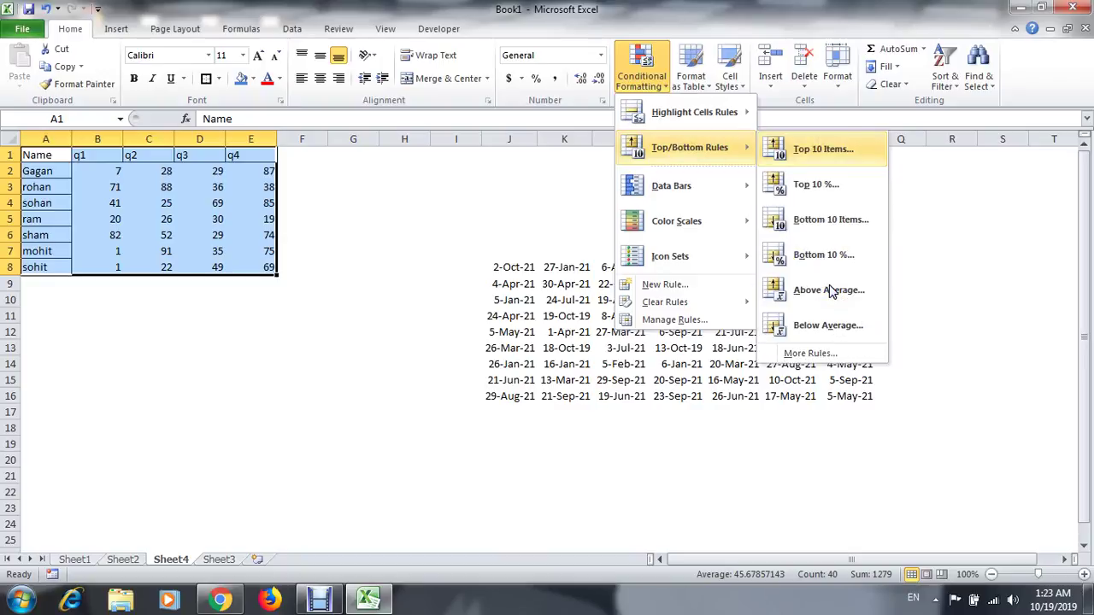
key(Escape)
key(Escape)
Enter the formula =AVERAGE(B2:E8) in cell G3.
key(Right)
key(Right)
key(Right)
key(Right)
key(Right)
key(Right)
key(Right)
key(Down)
key(Down)
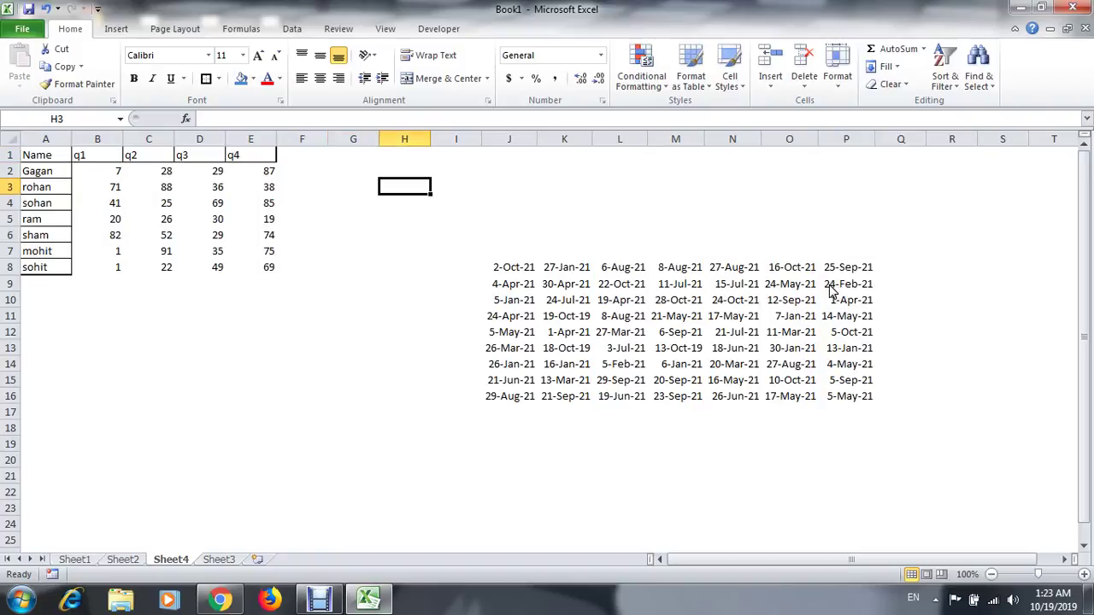
key(Left)
text(=aver)
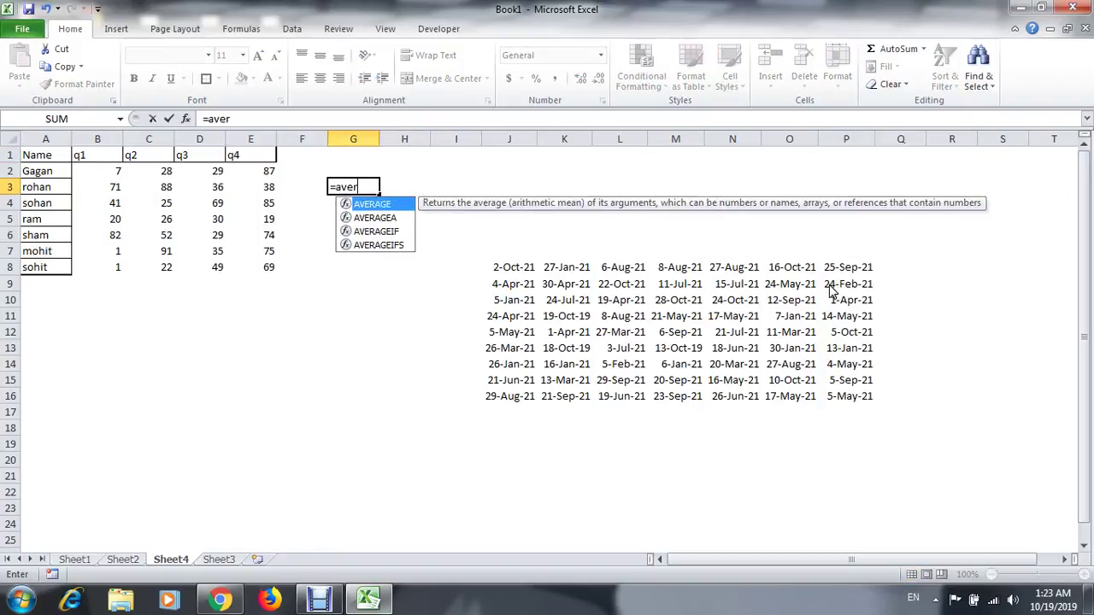
key(Tab)
key(Left)
key(Left)
key(Left)
key(Left)
key(Left)
key(Up)
key(shift+Right)
key(shift+Right)
key(shift+Right)
key(shift+Down)
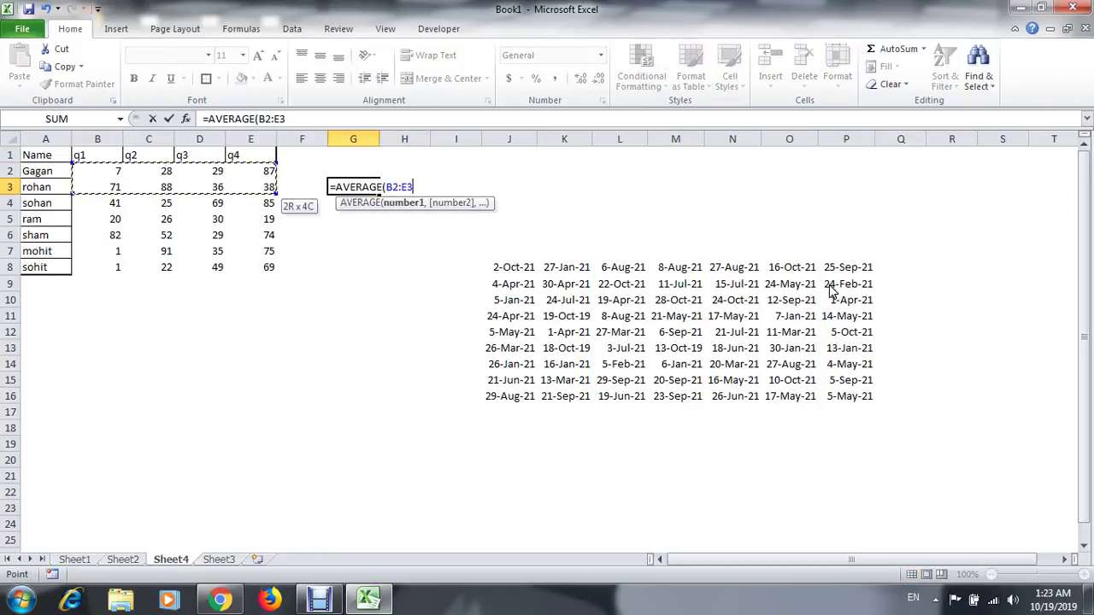
key(shift+Down)
key(shift+Down)
key(shift+Down)
key(shift+Down)
key(shift+Down)
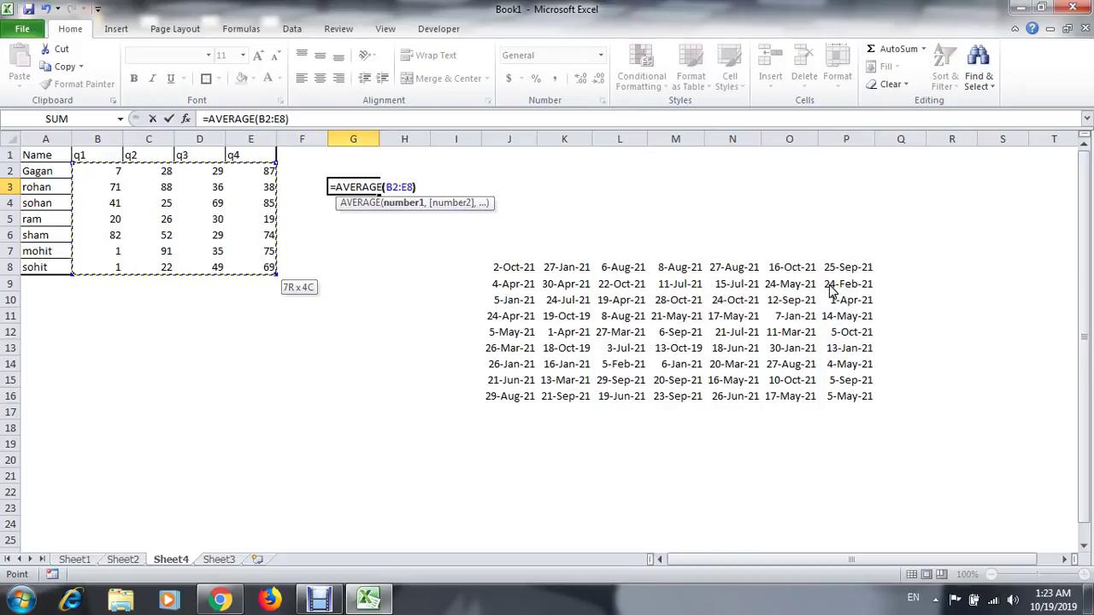
key(Return)
Examine the averaged number range B2:E8 and the average formula in cell G3.
key(Up)
key(Left)
key(Left)
key(Left)
key(Left)
key(Left)
key(Up)
key(ctrl+shift+Right)
key(ctrl+shift+Down)
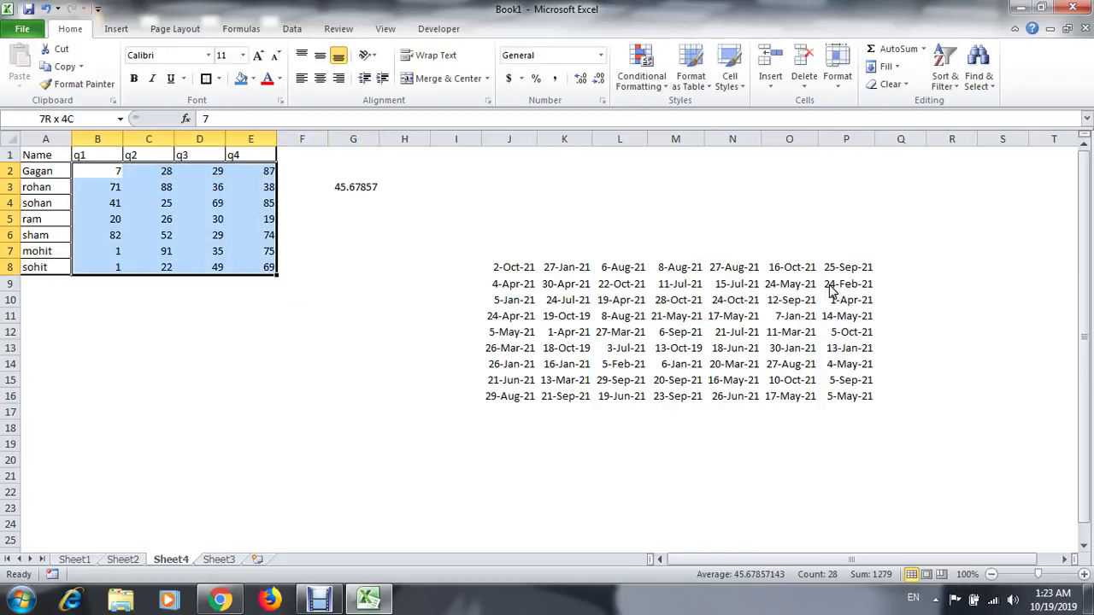
key(Right)
key(Right)
key(Right)
key(Right)
key(Right)
key(Down)
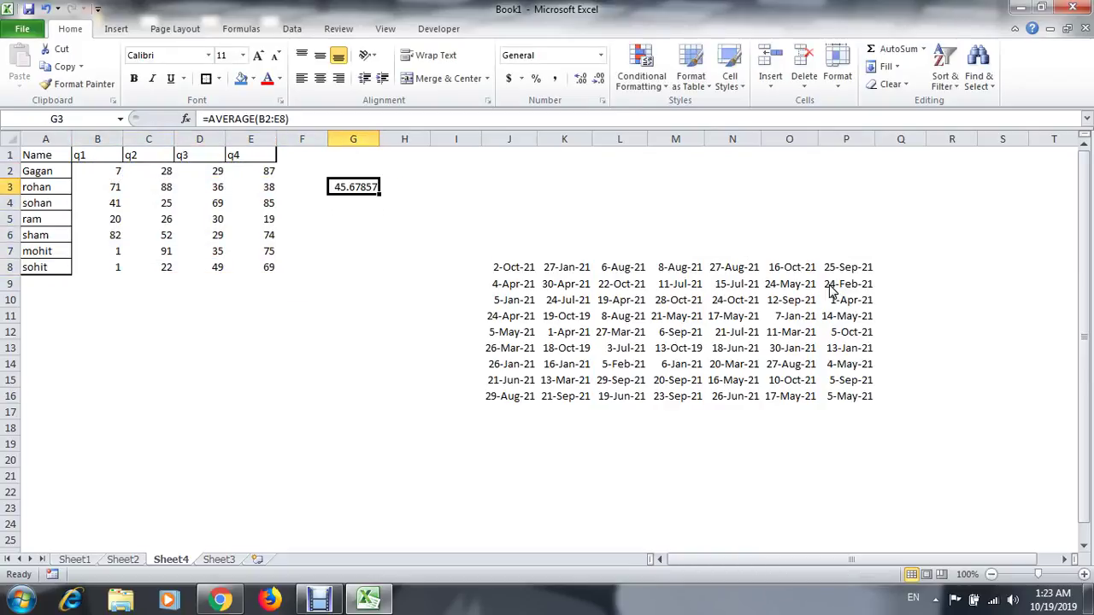
Try an Above Average rule on B2:E8 with Light Red Fill with Dark Red Text, and cancel it.
key(Left)
key(Left)
key(Left)
key(Left)
key(Left)
key(Up)
key(ctrl+shift+Right)
key(ctrl+shift+Down)
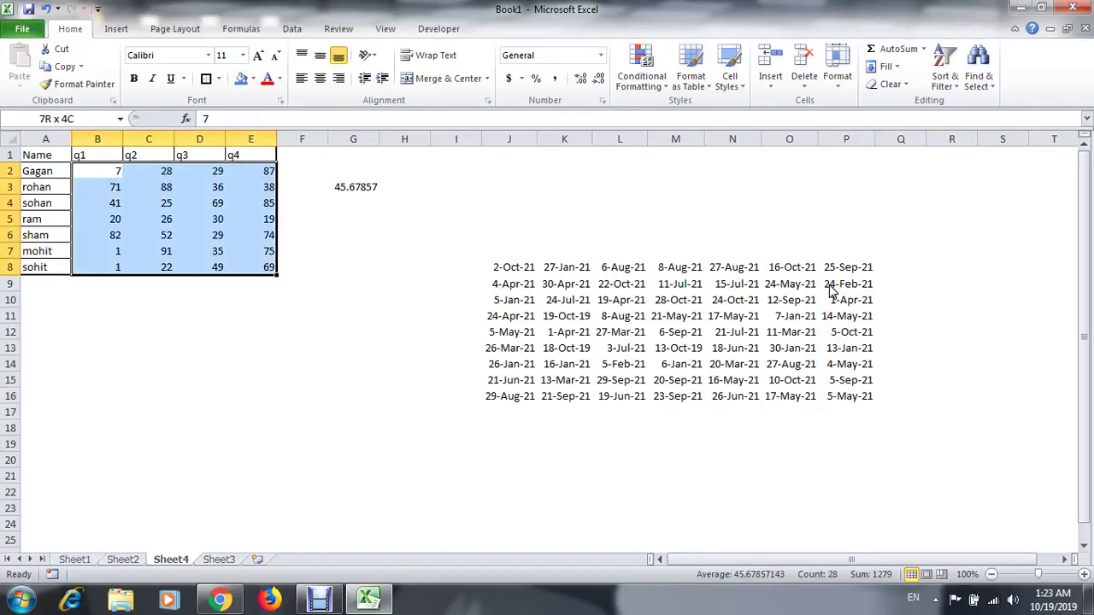
click(641, 77)
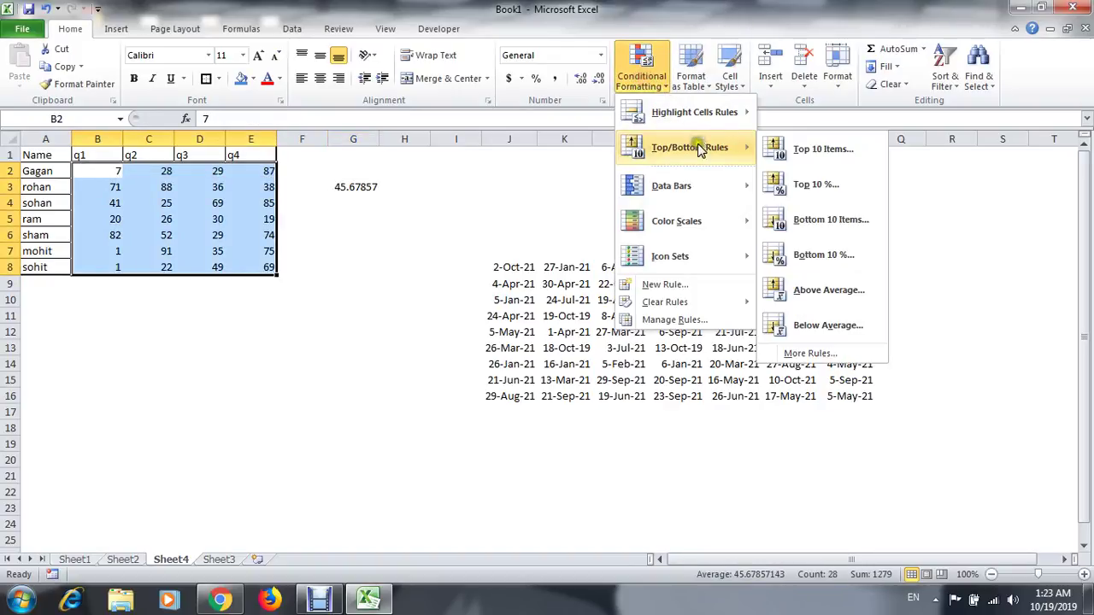
click(833, 293)
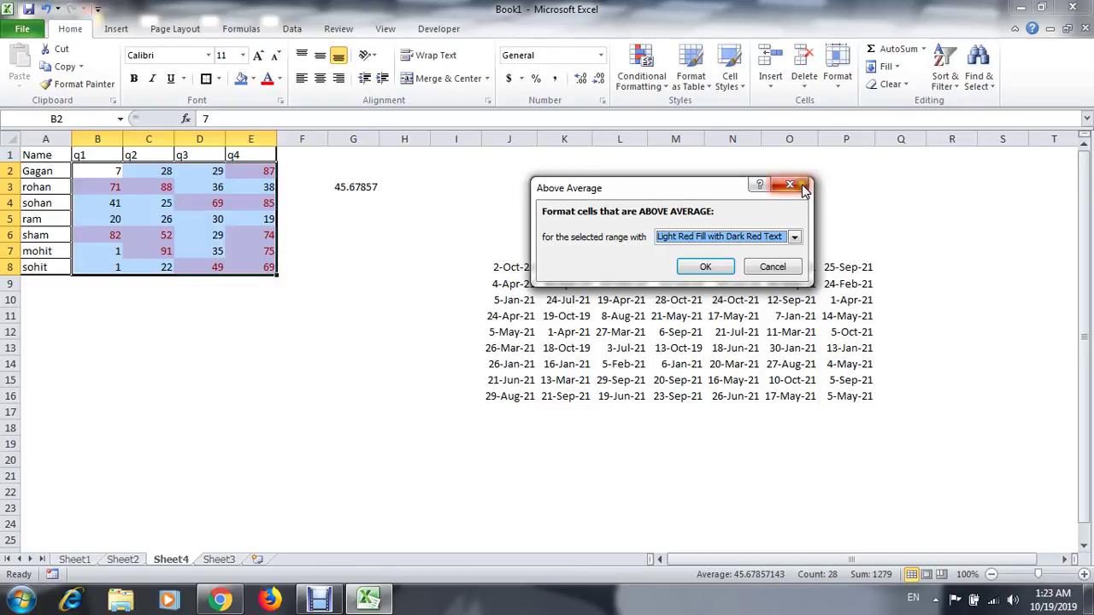
click(789, 184)
click(659, 85)
mouse_move(691, 152)
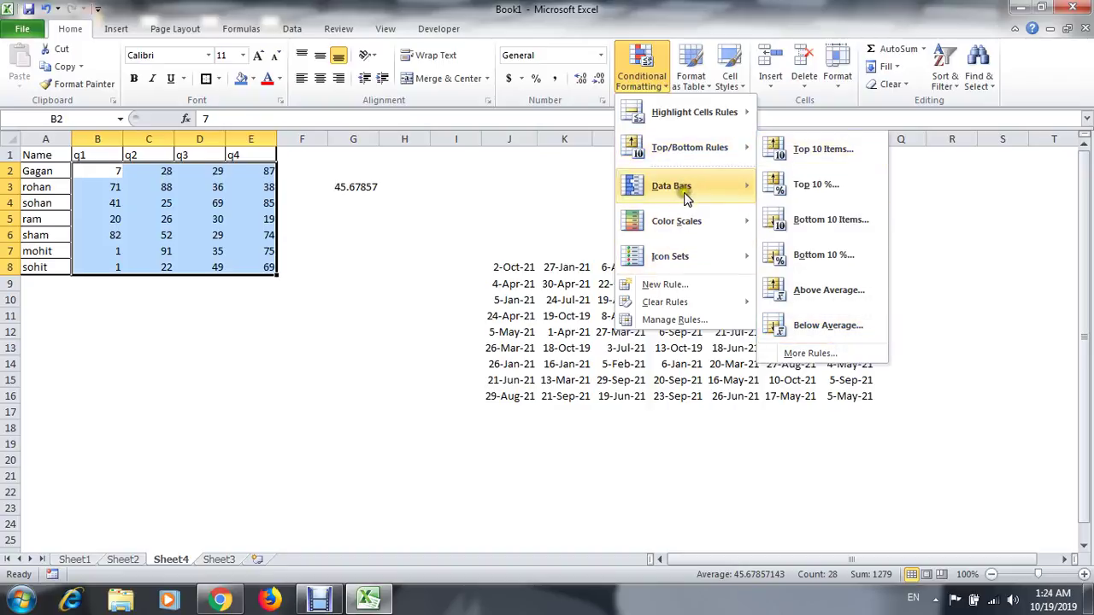
click(455, 220)
click(460, 221)
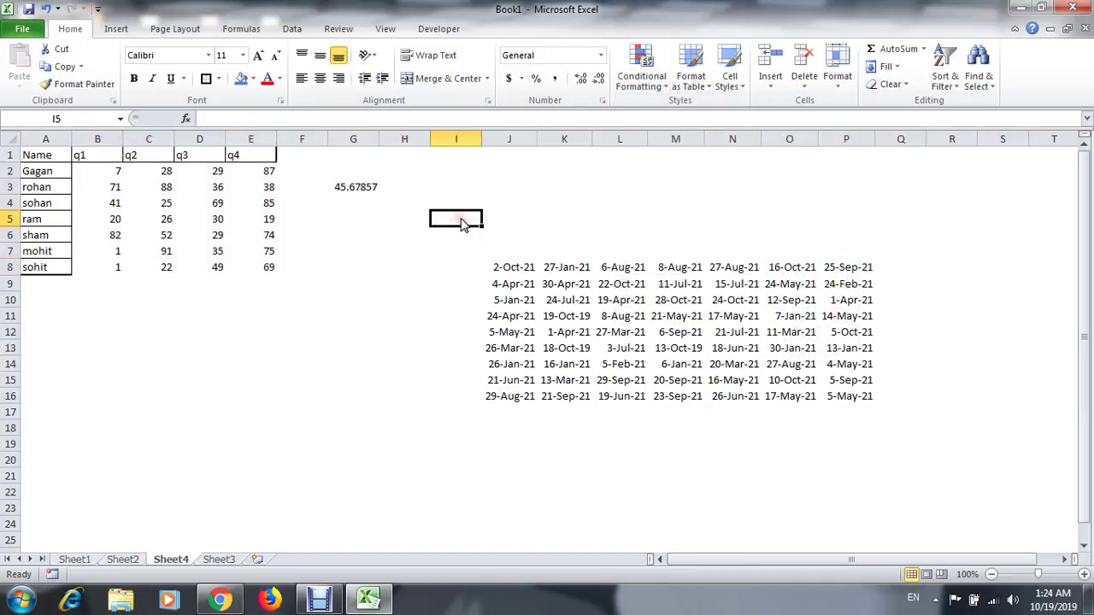